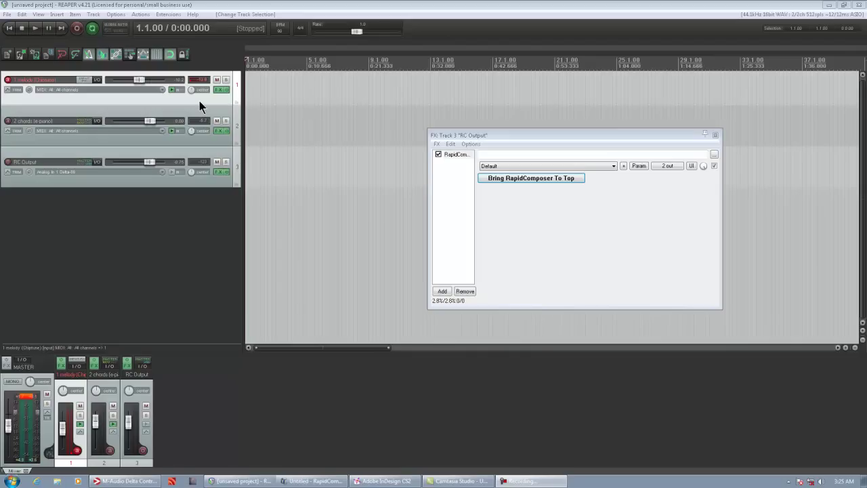
Inspect the melody and chords tracks, then select the RC Output track.
{"action": "left_click", "coordinate": [165, 111]}
{"action": "left_click", "coordinate": [161, 99]}
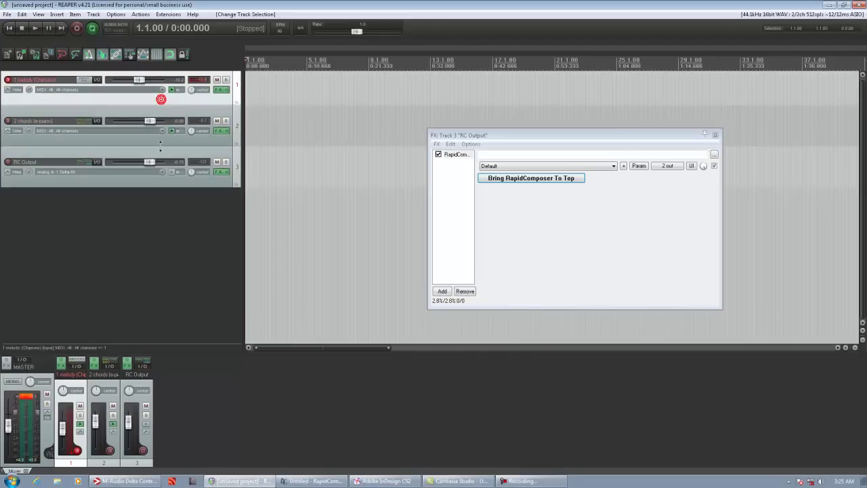
{"action": "left_click", "coordinate": [161, 141]}
{"action": "left_click", "coordinate": [209, 99]}
{"action": "left_click", "coordinate": [93, 152]}
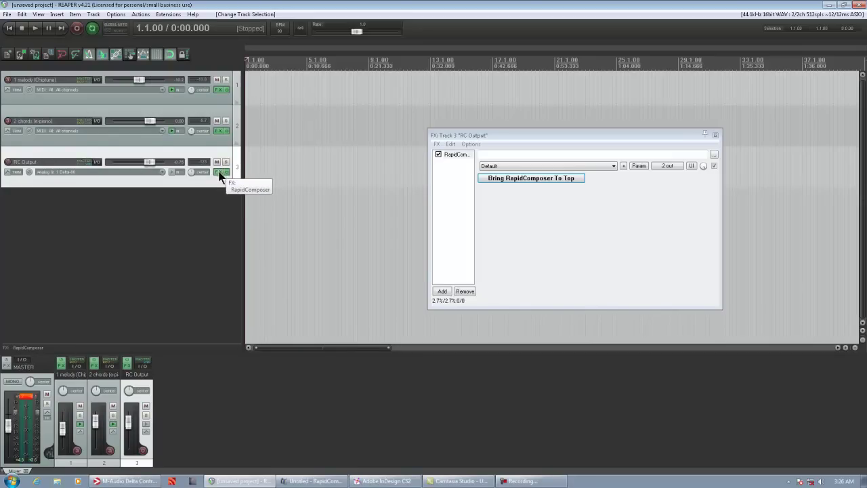
Minimize the RapidComposer window and record-arm the melody and chords tracks.
{"action": "left_click", "coordinate": [530, 180]}
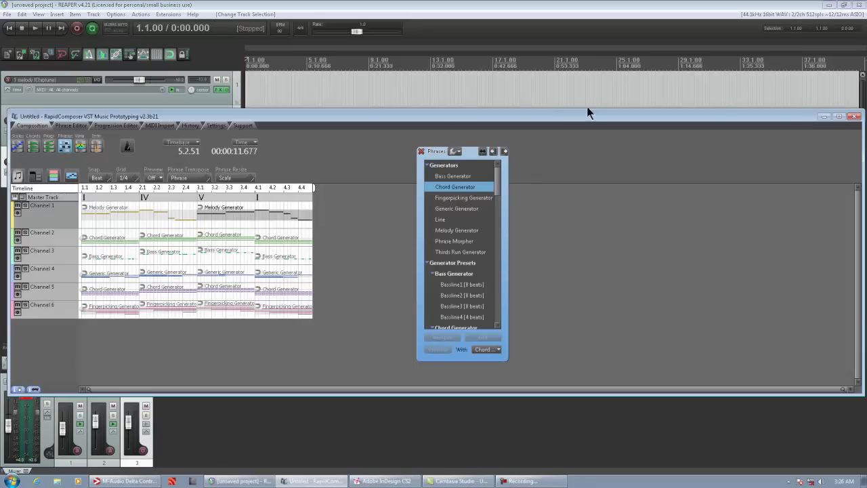
{"action": "left_click", "coordinate": [824, 116]}
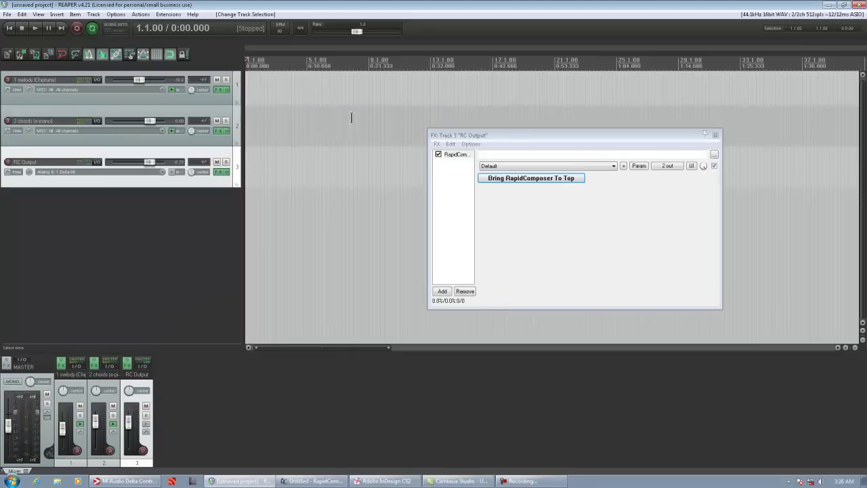
{"action": "left_click", "coordinate": [45, 100]}
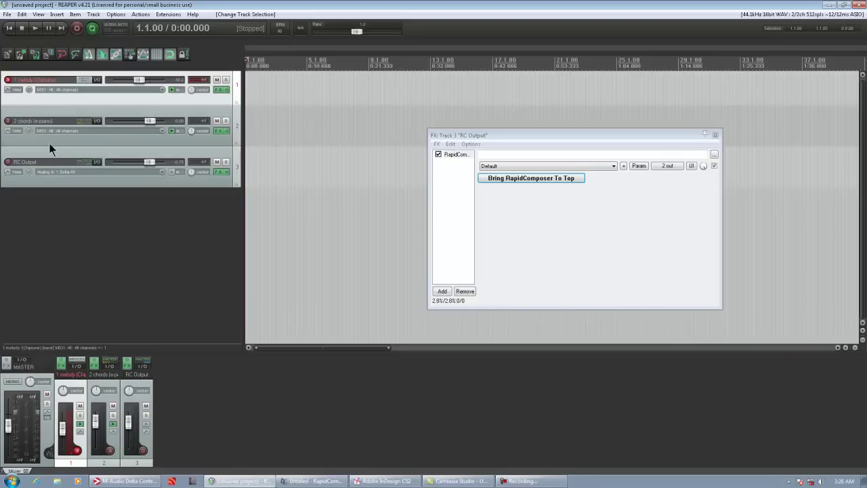
{"action": "left_click", "coordinate": [49, 141], "text": "ctrl"}
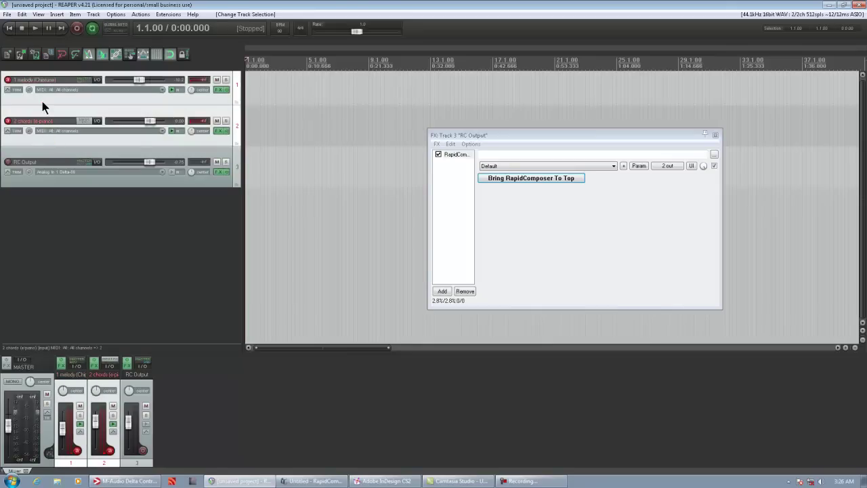
Move arming to RC Output, then leave the melody track selected and armed.
{"action": "left_click", "coordinate": [42, 101]}
{"action": "left_click", "coordinate": [36, 155]}
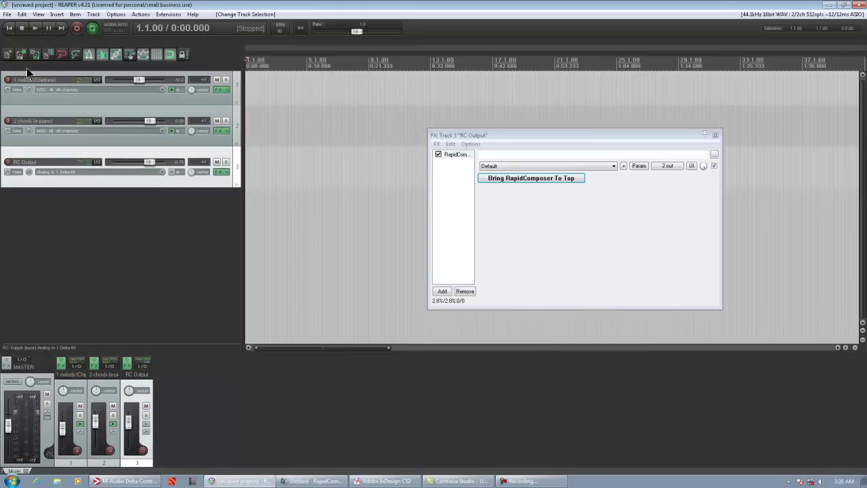
{"action": "left_click", "coordinate": [39, 102]}
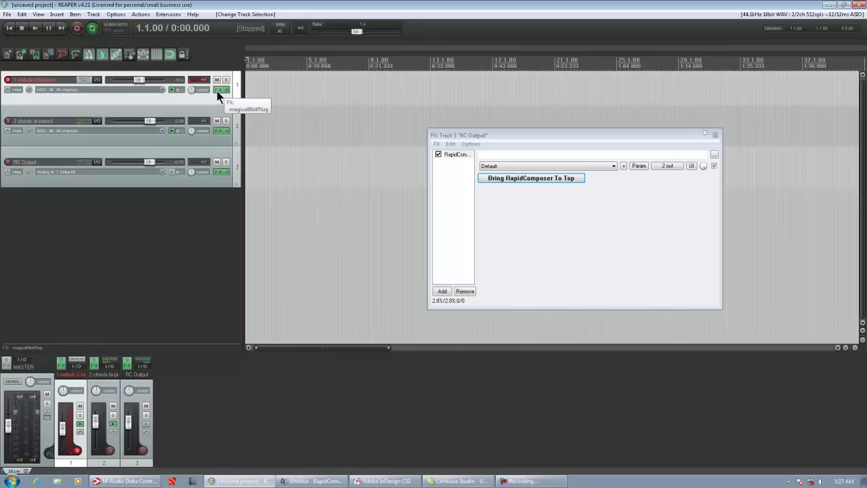
{"action": "left_click", "coordinate": [54, 139]}
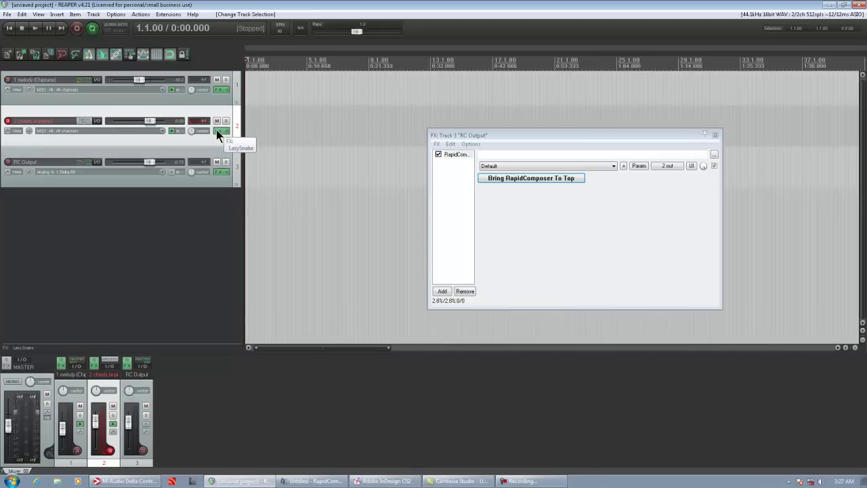
{"action": "key", "text": "Up"}
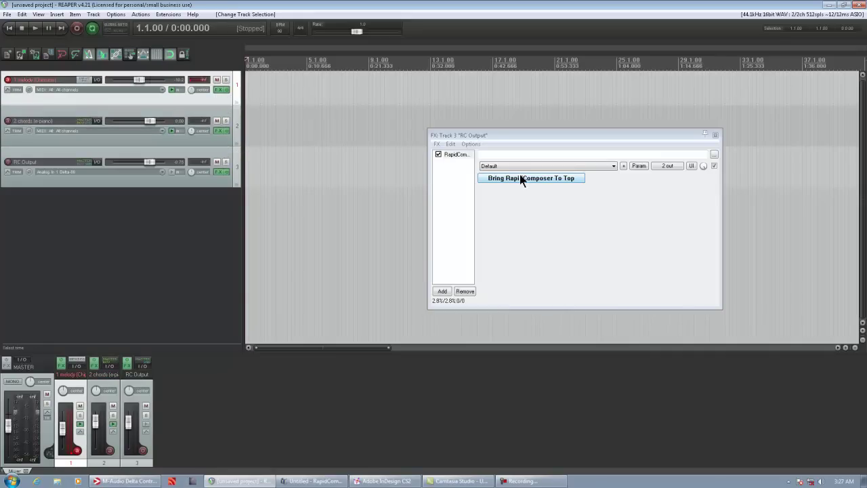
Check RapidComposer's Channel 2 track, then move its window down to reveal the REAPER tracks.
{"action": "left_click", "coordinate": [523, 179]}
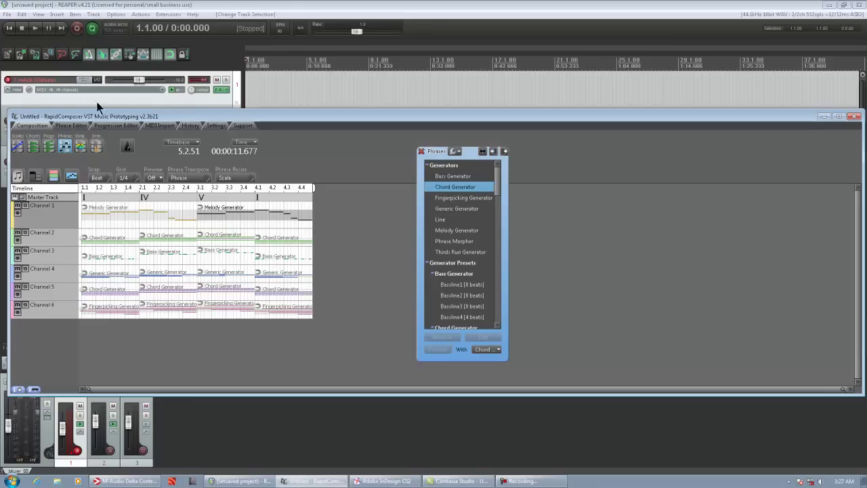
{"action": "left_click", "coordinate": [62, 240]}
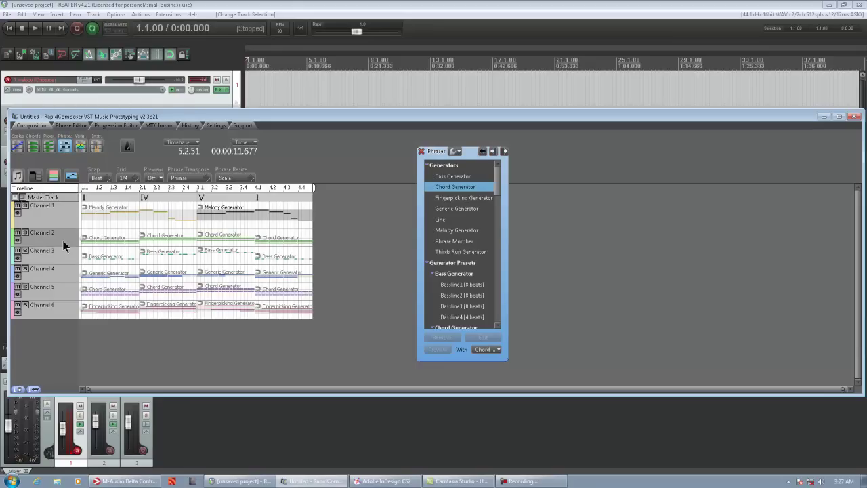
{"action": "left_click_drag", "start_coordinate": [148, 117], "coordinate": [151, 171]}
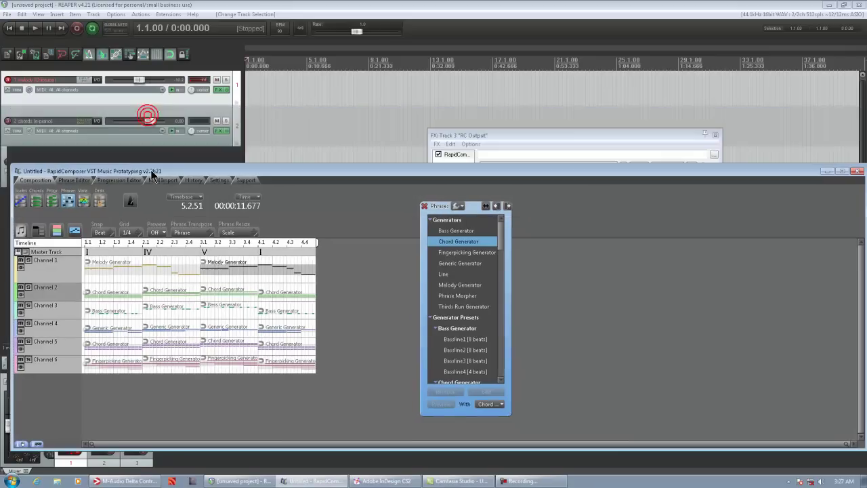
{"action": "left_click", "coordinate": [44, 115]}
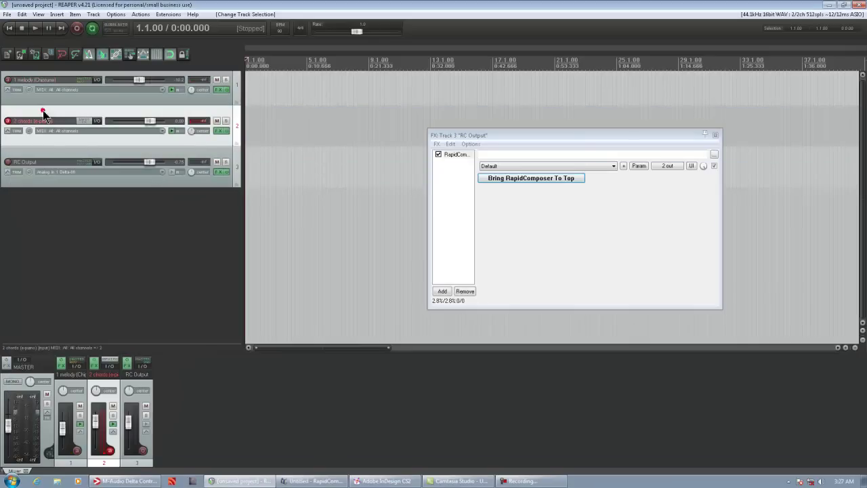
Review the tracks and RC Output's input choices, then open the melody track's routing.
{"action": "left_click", "coordinate": [176, 98]}
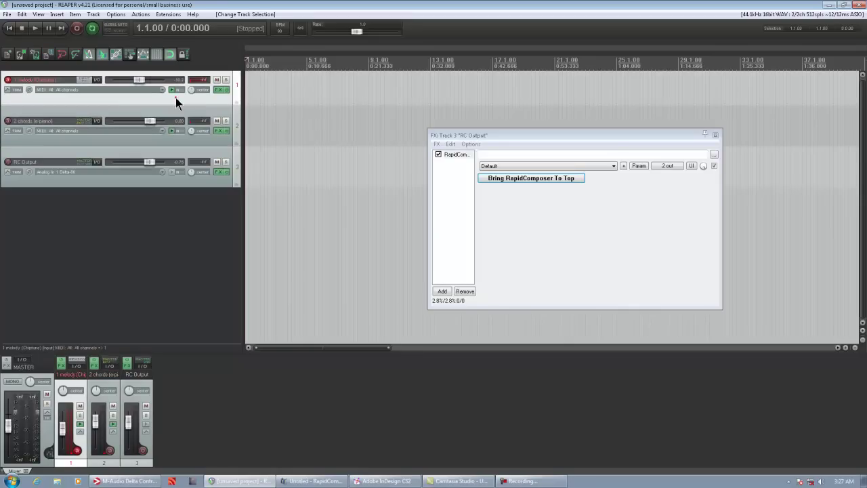
{"action": "left_click", "coordinate": [164, 137]}
{"action": "left_click", "coordinate": [130, 174]}
{"action": "left_click", "coordinate": [105, 184]}
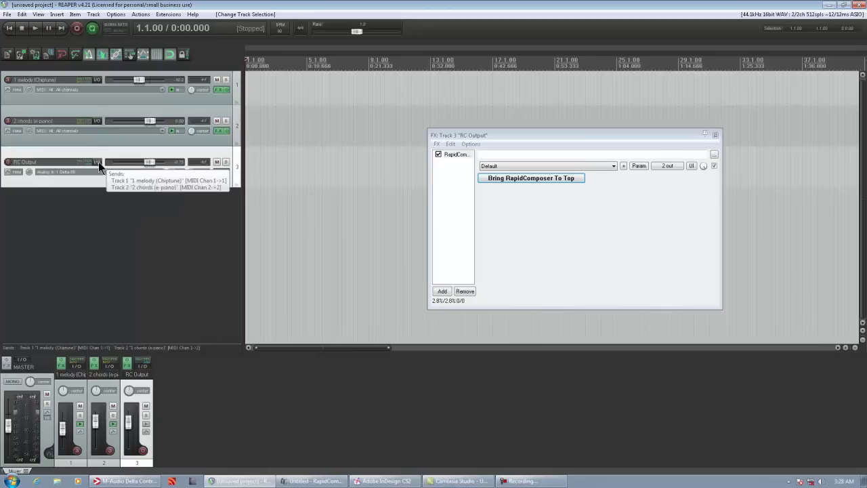
{"action": "left_click", "coordinate": [100, 102]}
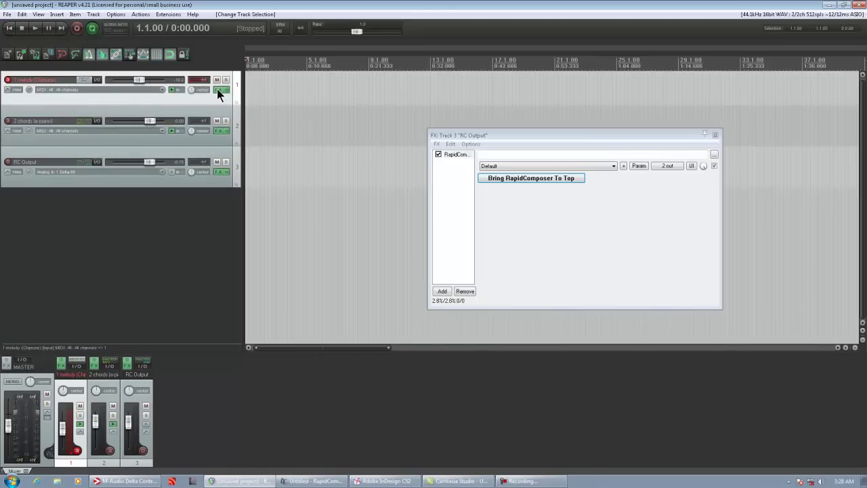
{"action": "left_click", "coordinate": [98, 80]}
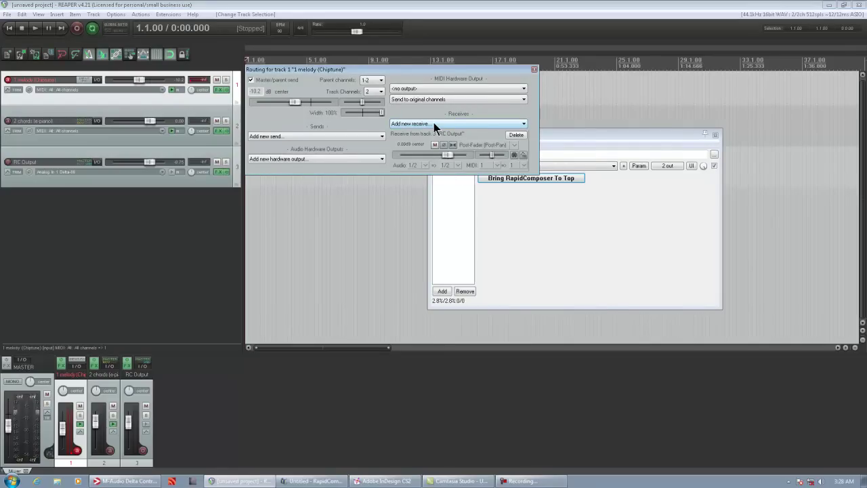
Add a receive from 3: RC Output on the melody track and close its routing.
{"action": "left_click", "coordinate": [461, 123]}
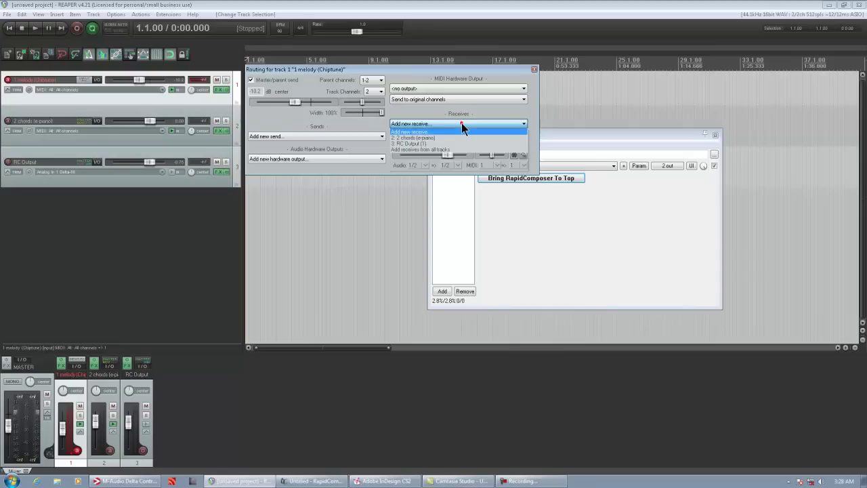
{"action": "left_click", "coordinate": [413, 144]}
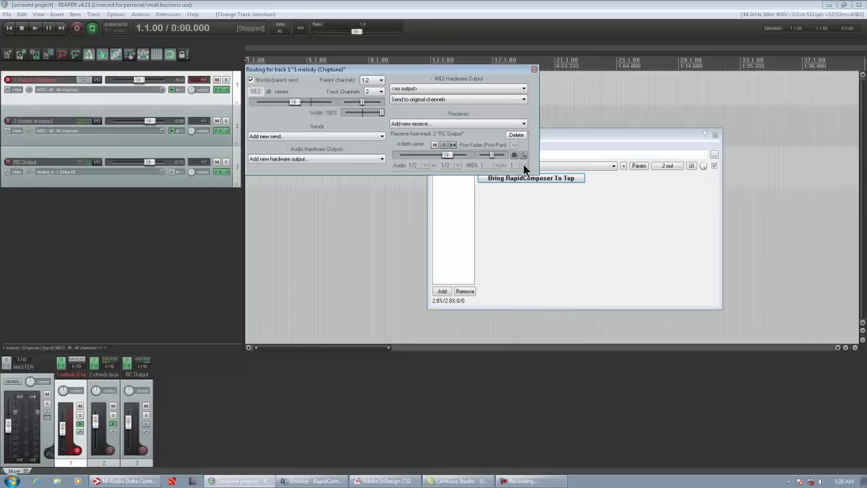
{"action": "left_click", "coordinate": [533, 69]}
Give the chords track a receive from RC Output on MIDI channel 2, then reselect melody.
{"action": "left_click", "coordinate": [97, 121]}
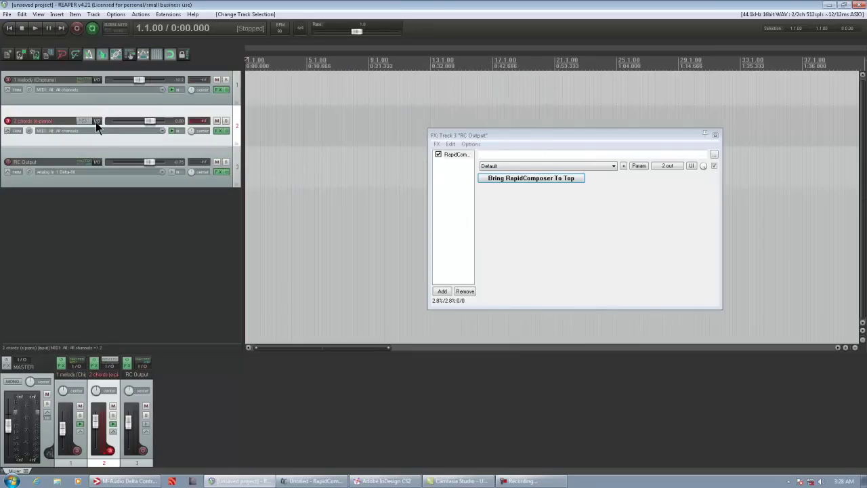
{"action": "left_click", "coordinate": [97, 120]}
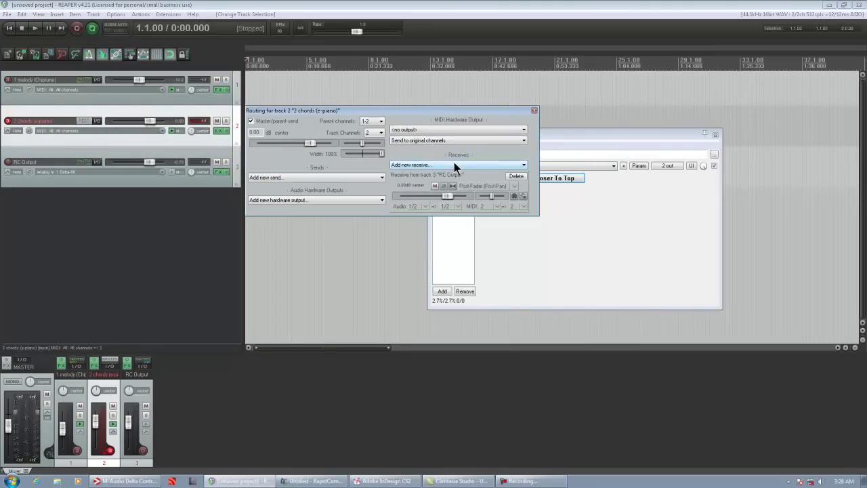
{"action": "left_click", "coordinate": [454, 165]}
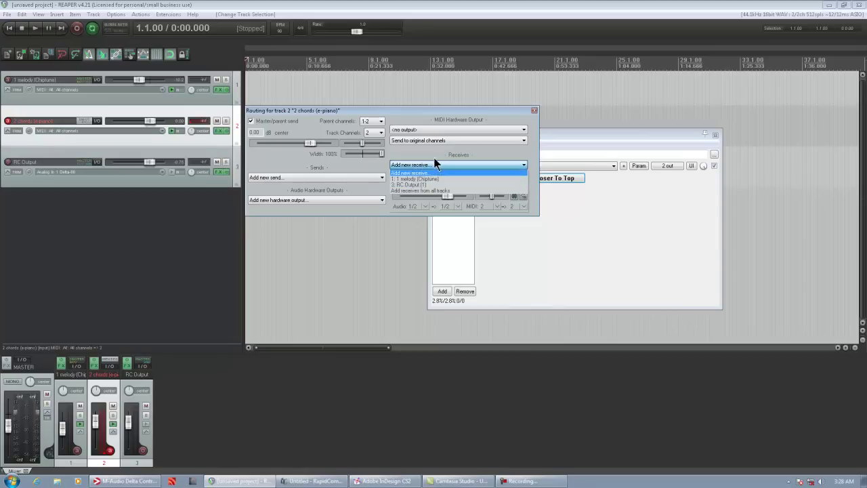
{"action": "left_click", "coordinate": [423, 184]}
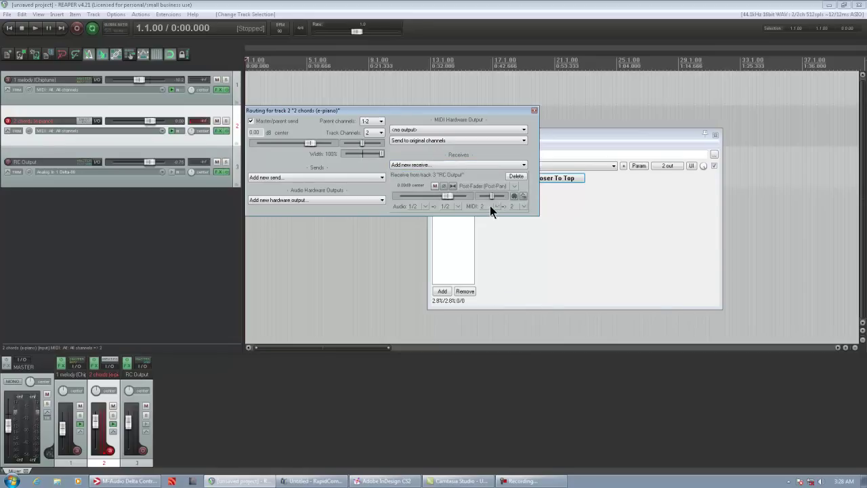
{"action": "left_click", "coordinate": [534, 109]}
{"action": "left_click", "coordinate": [90, 88]}
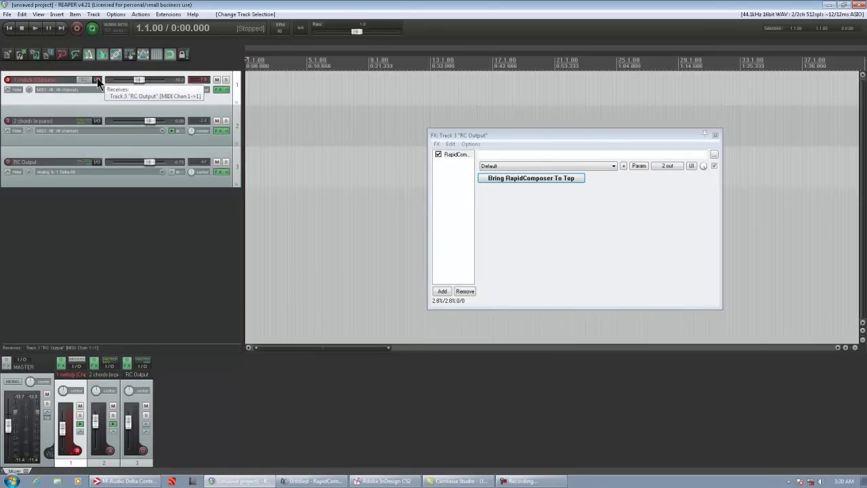
Map the melody track's recording input to MIDI Channel 1.
{"action": "left_click", "coordinate": [96, 80]}
{"action": "left_click", "coordinate": [534, 70]}
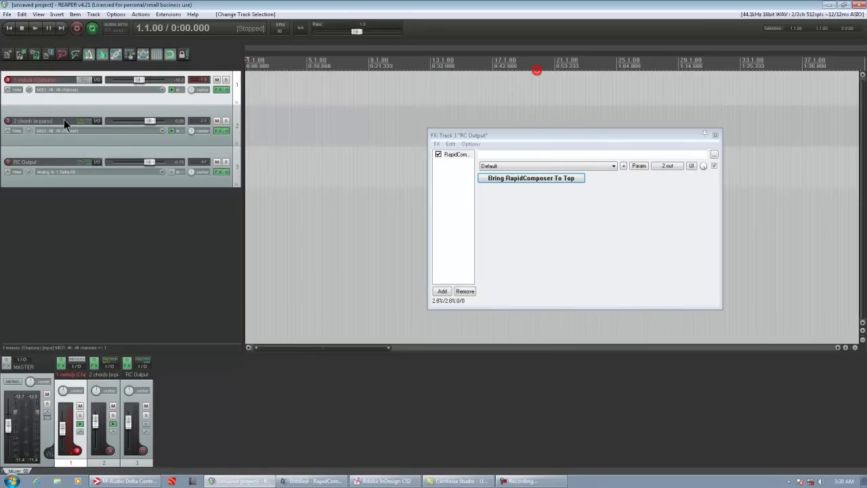
{"action": "left_click", "coordinate": [78, 89]}
{"action": "mouse_move", "coordinate": [103, 117]}
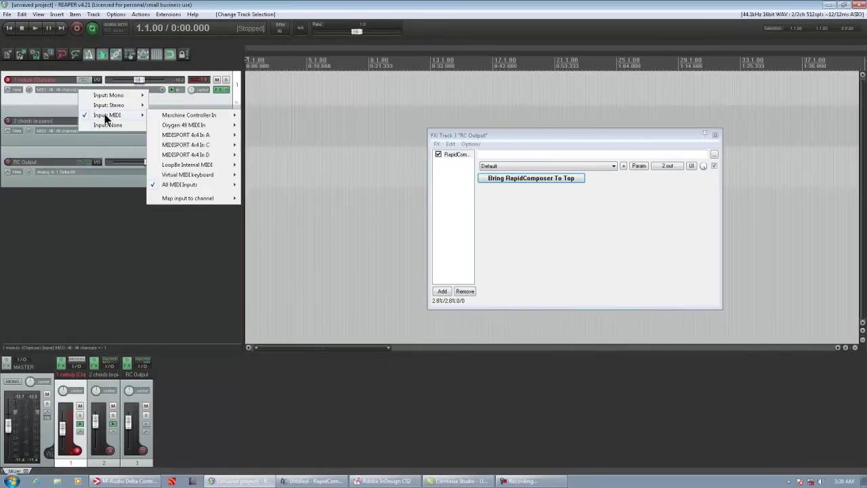
{"action": "mouse_move", "coordinate": [198, 200]}
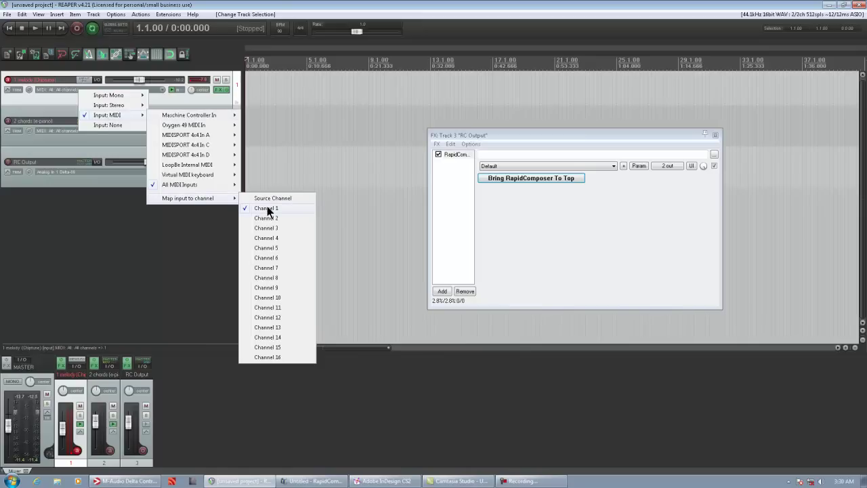
{"action": "left_click", "coordinate": [51, 111]}
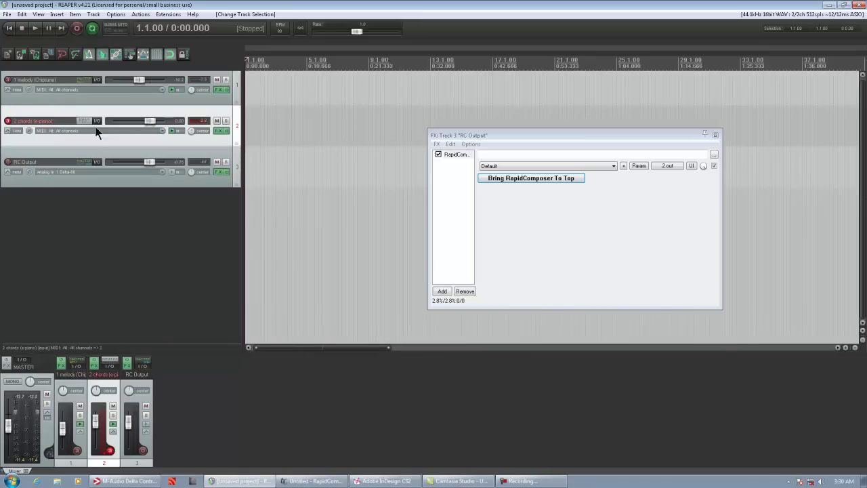
Set the chords track input to All MIDI Inputs mapped to Channel 2, then reselect melody.
{"action": "left_click", "coordinate": [85, 131]}
{"action": "mouse_move", "coordinate": [115, 157]}
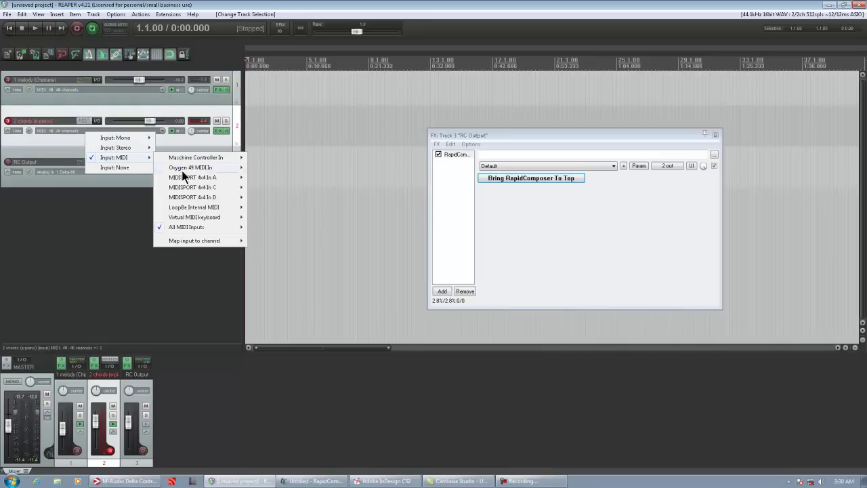
{"action": "mouse_move", "coordinate": [191, 243]}
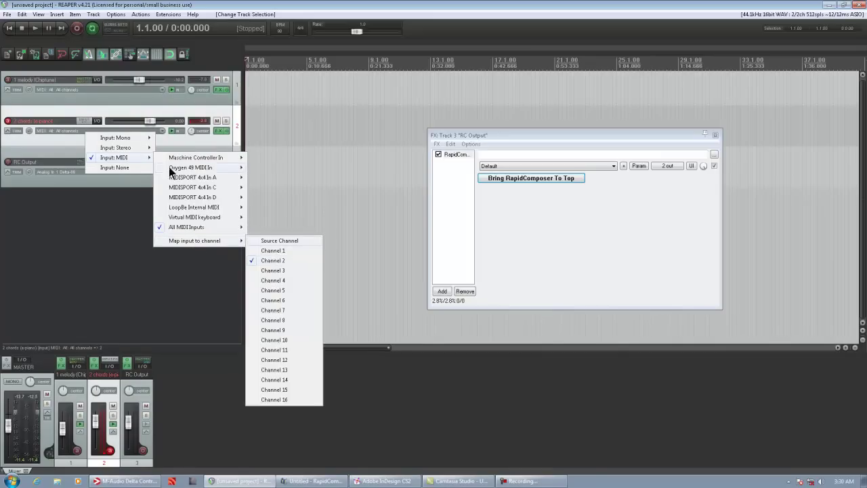
{"action": "left_click", "coordinate": [137, 102]}
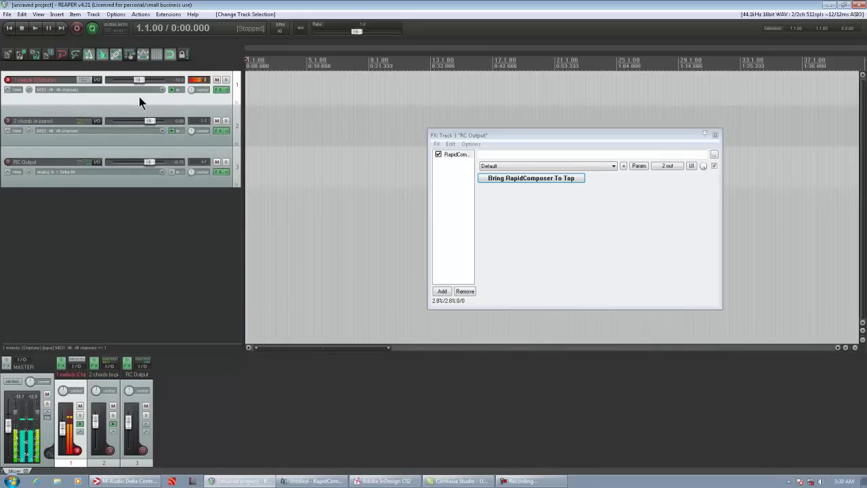
Select chords, melody, then chords again to leave chords armed, and raise RapidComposer.
{"action": "left_click", "coordinate": [93, 109]}
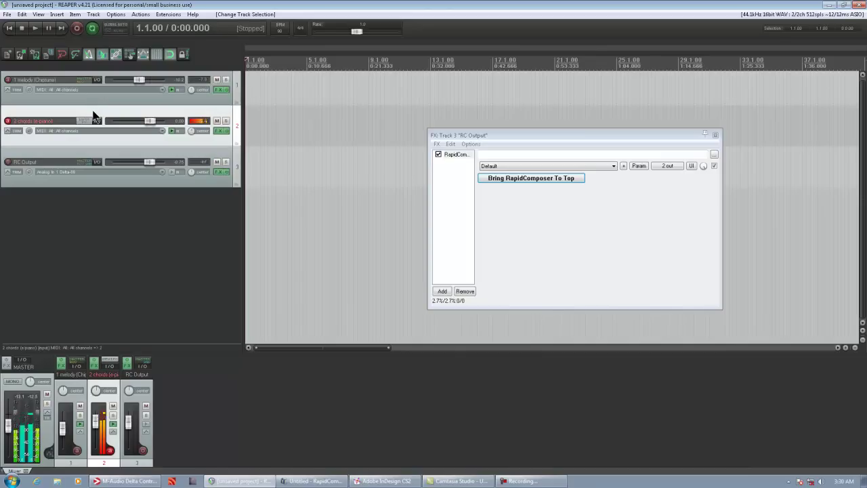
{"action": "left_click", "coordinate": [89, 103]}
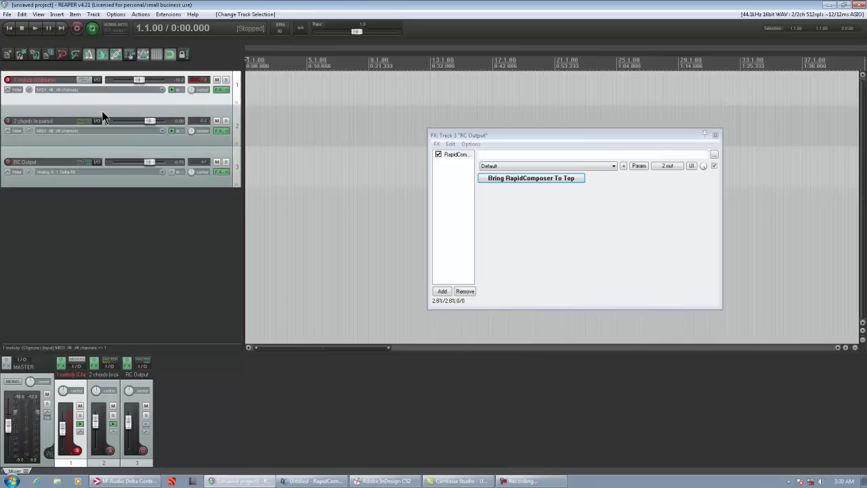
{"action": "left_click", "coordinate": [101, 117]}
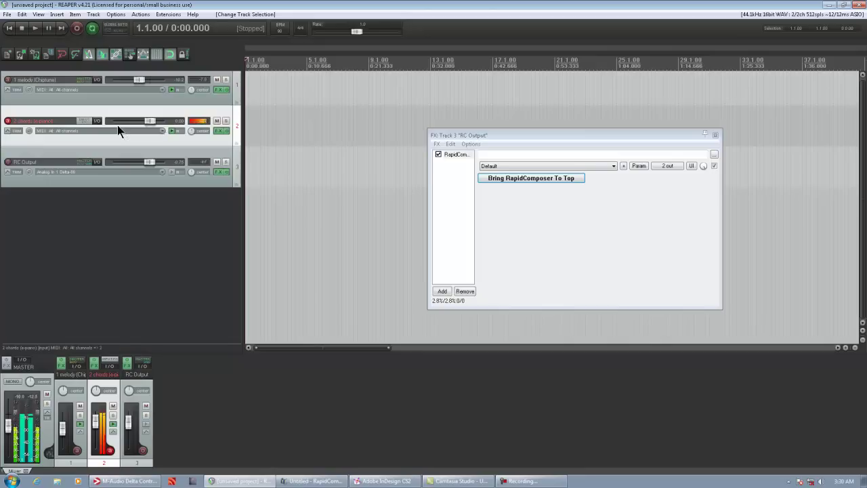
{"action": "left_click", "coordinate": [528, 179]}
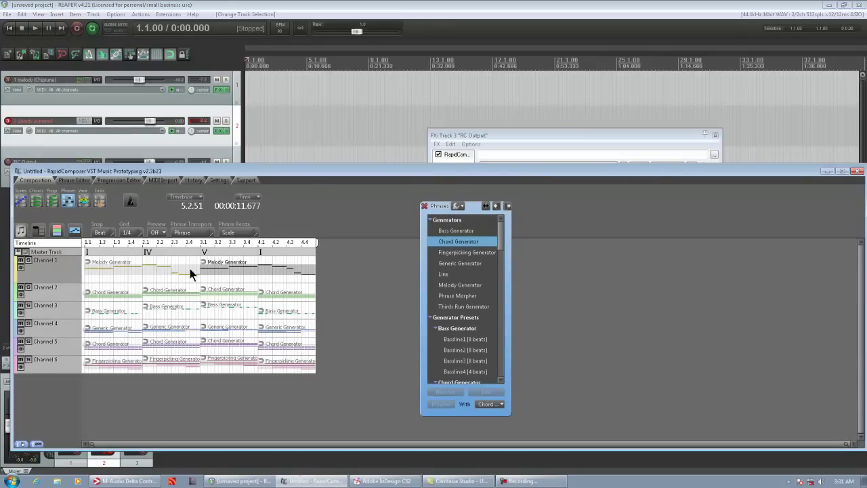
Check that RapidComposer's Channel 1 and Channel 2 use MIDI channels 1 and 2.
{"action": "left_click", "coordinate": [61, 268]}
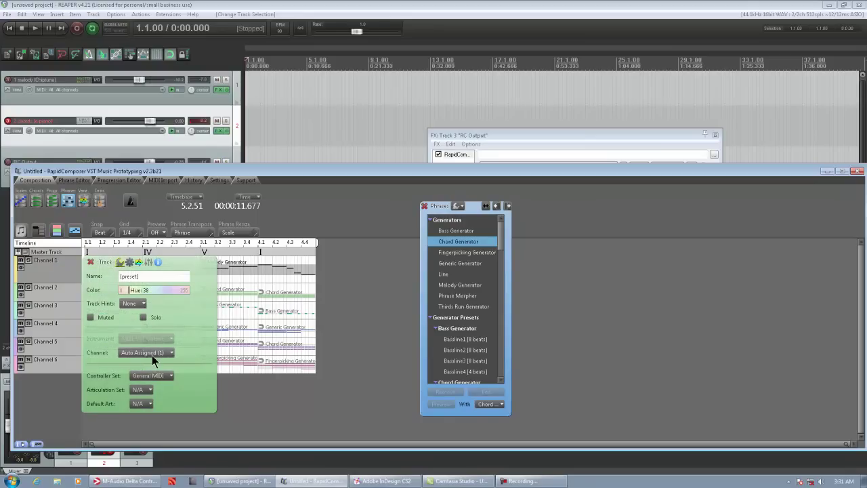
{"action": "left_click", "coordinate": [90, 262]}
{"action": "left_click", "coordinate": [53, 295]}
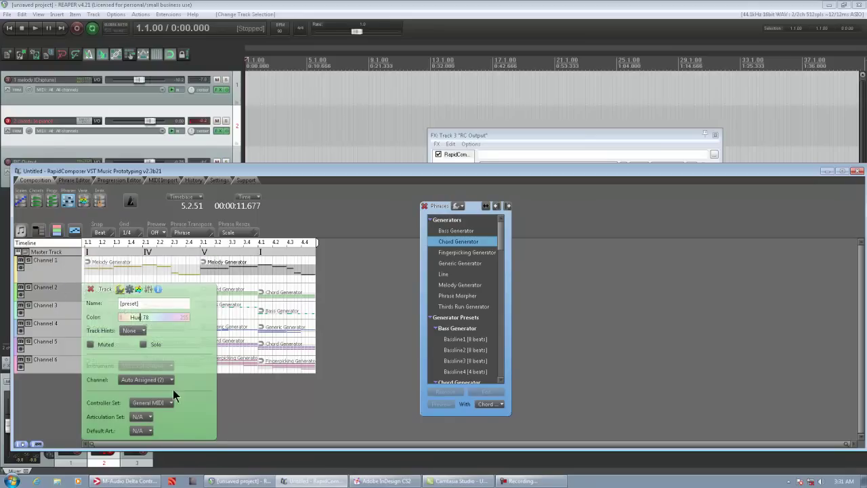
{"action": "left_click", "coordinate": [90, 289]}
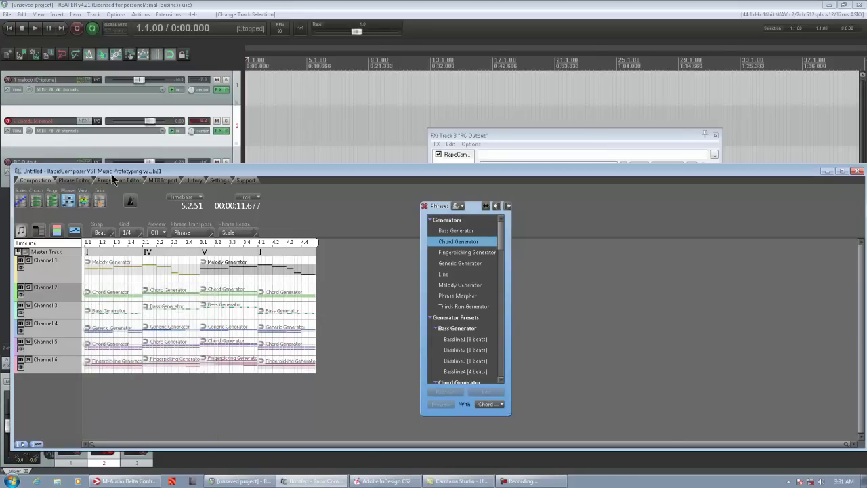
Send RapidComposer behind REAPER, reselect the chords track, and minimize RapidComposer.
{"action": "left_click", "coordinate": [143, 6]}
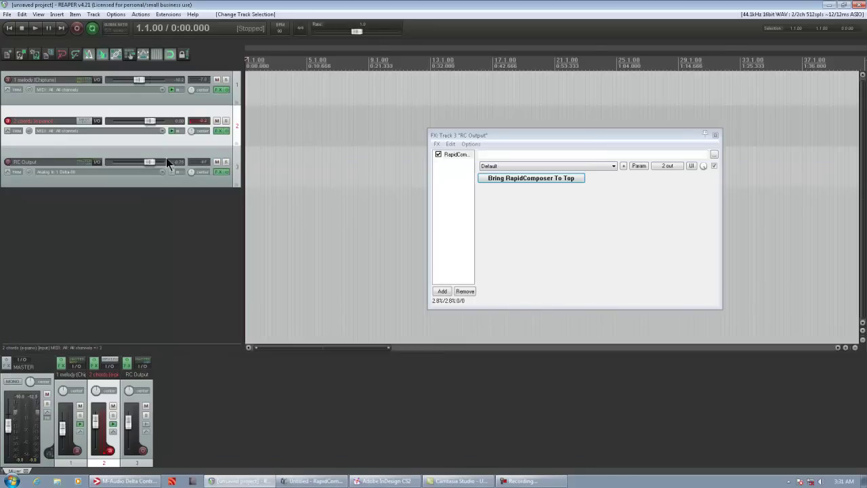
{"action": "left_click", "coordinate": [135, 95]}
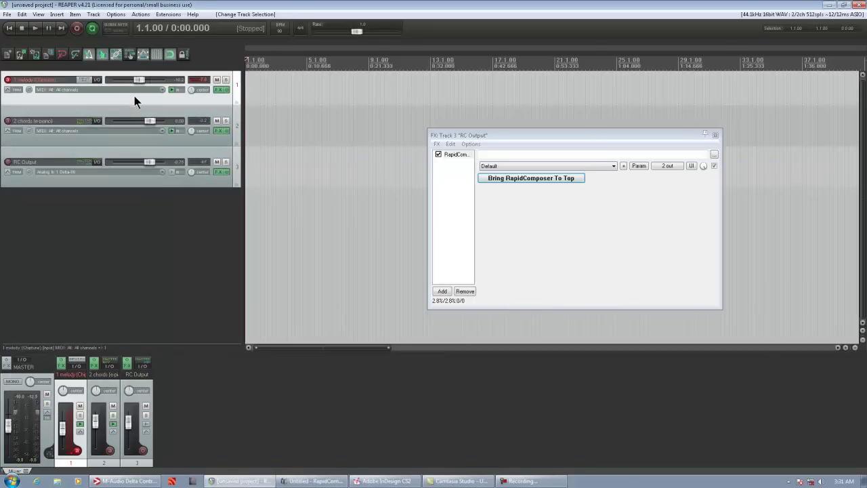
{"action": "left_click", "coordinate": [175, 143]}
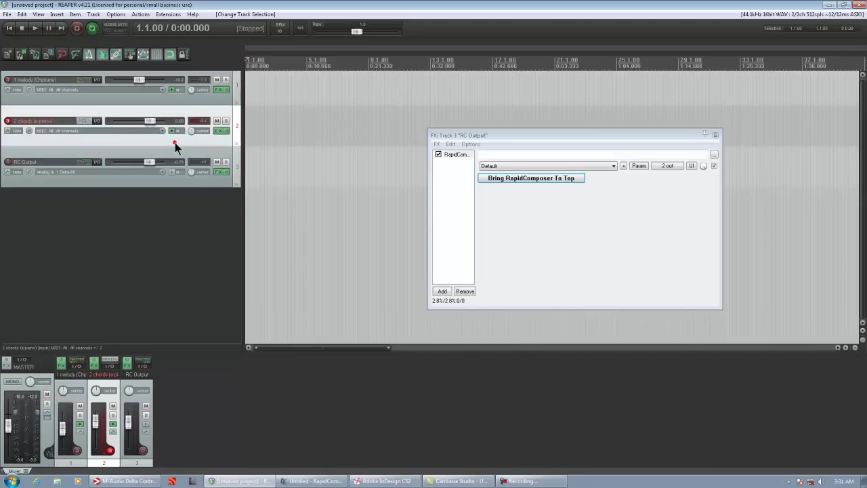
{"action": "left_click", "coordinate": [526, 179]}
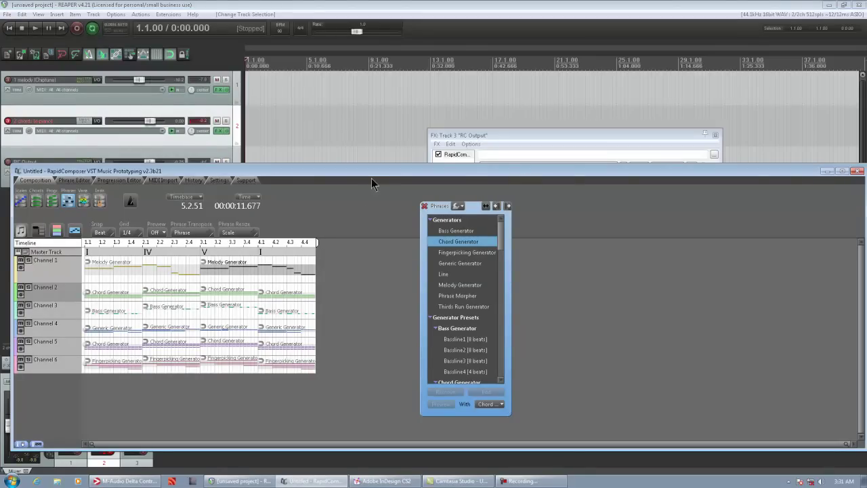
{"action": "left_click", "coordinate": [826, 172]}
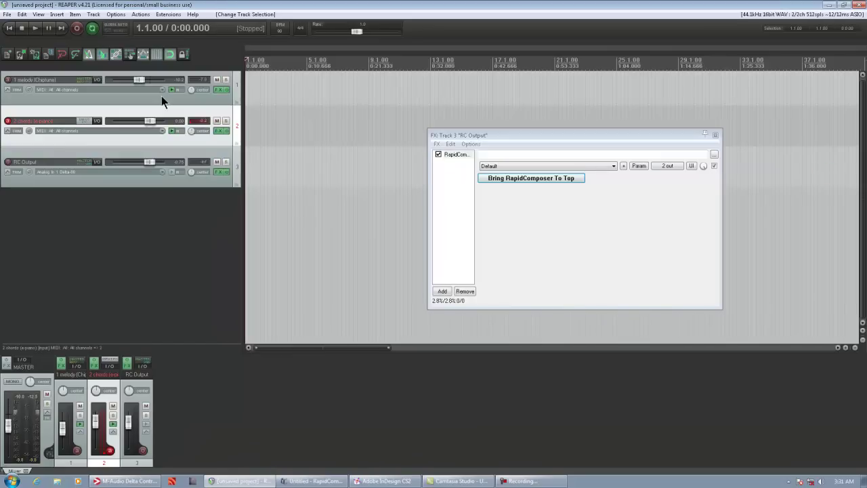
Arm the melody track, play the project briefly, then stop back at 1.1.00.
{"action": "left_click", "coordinate": [162, 100]}
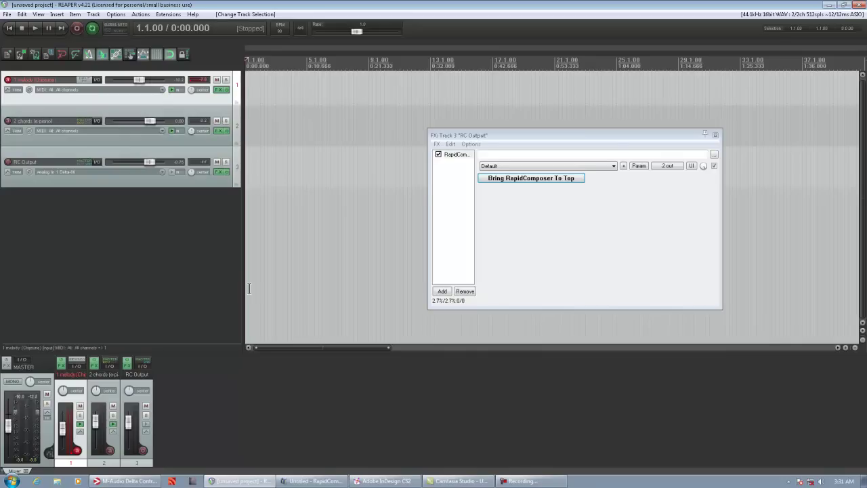
{"action": "key", "text": "space"}
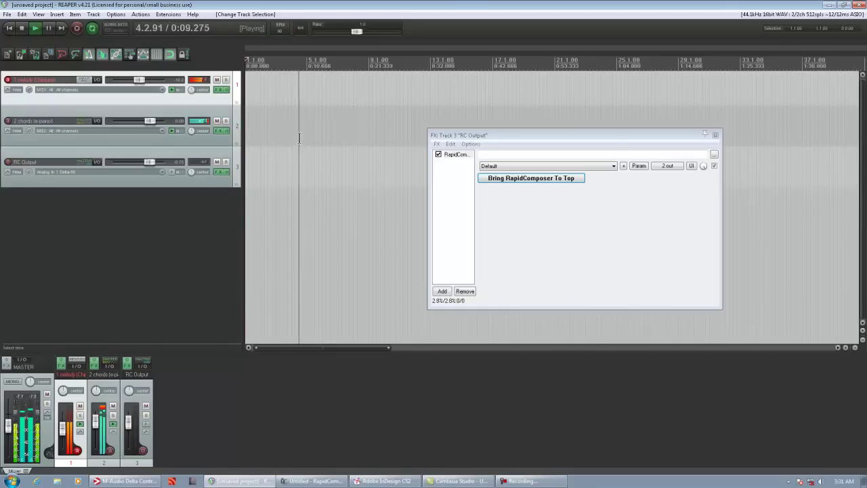
{"action": "key", "text": "space"}
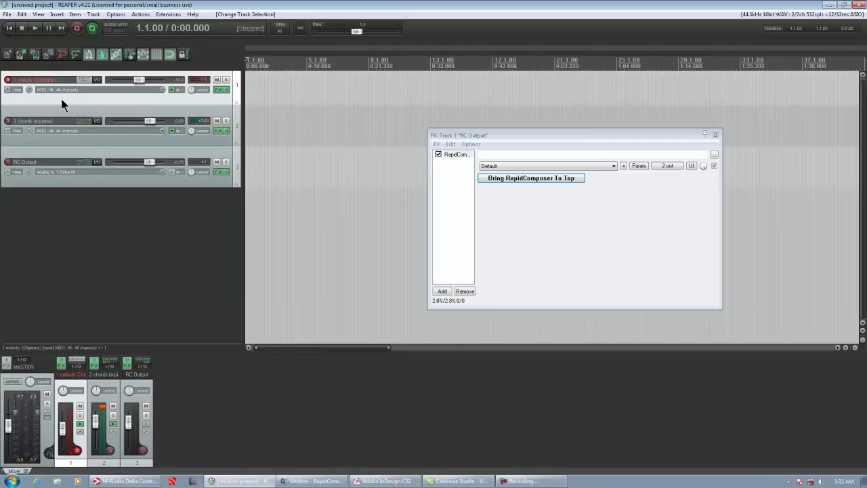
Select both the melody and chords tracks together for removal.
{"action": "left_click", "coordinate": [90, 141]}
{"action": "left_click", "coordinate": [81, 102], "text": "ctrl"}
{"action": "left_click", "coordinate": [168, 143]}
{"action": "left_click", "coordinate": [155, 101]}
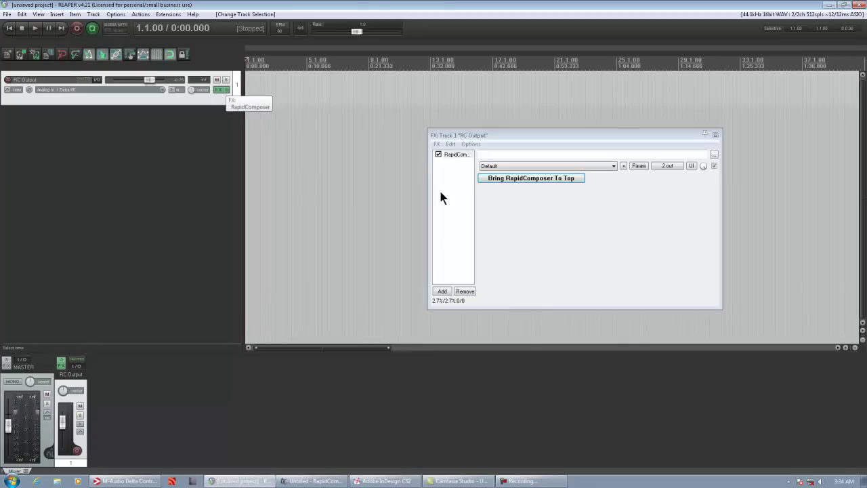
Add a new track named 'Sampletank Out' and open its FX chain for SampleTank.
{"action": "double_click", "coordinate": [113, 133]}
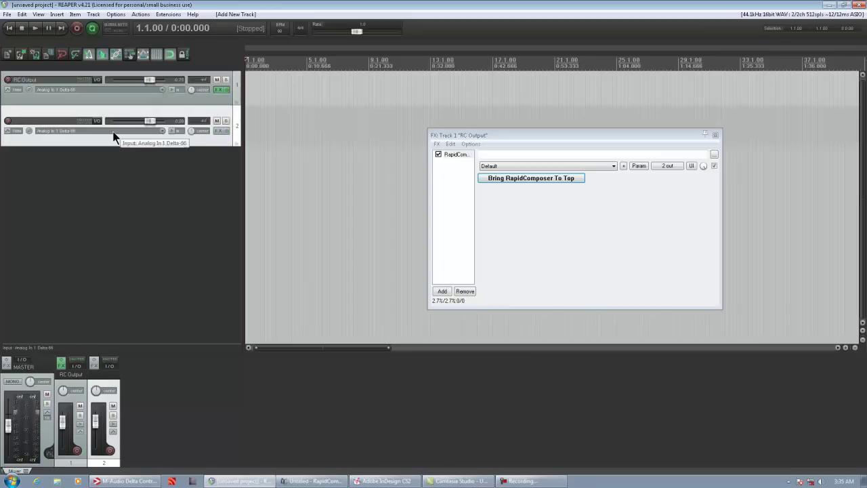
{"action": "type", "text": "Sampletank Out"}
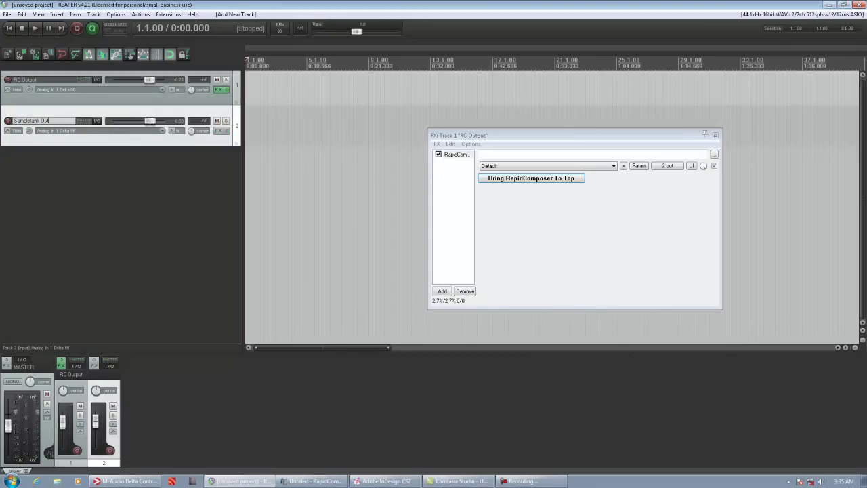
{"action": "key", "text": "Return"}
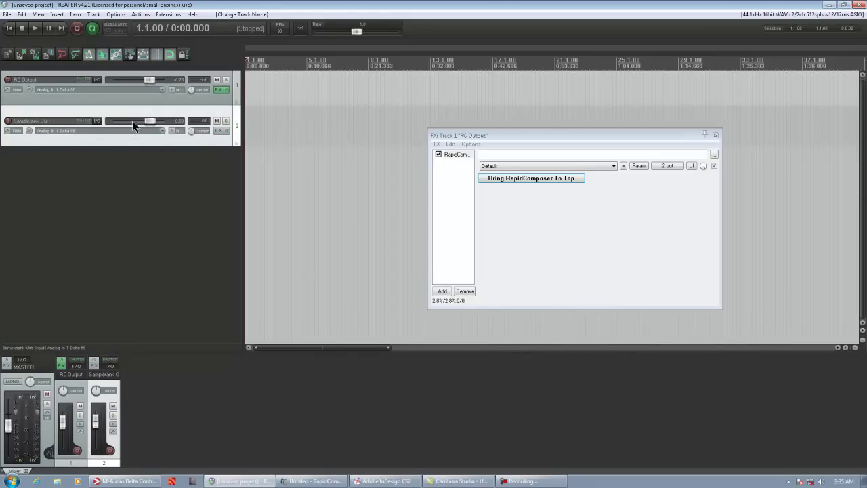
{"action": "left_click", "coordinate": [218, 130]}
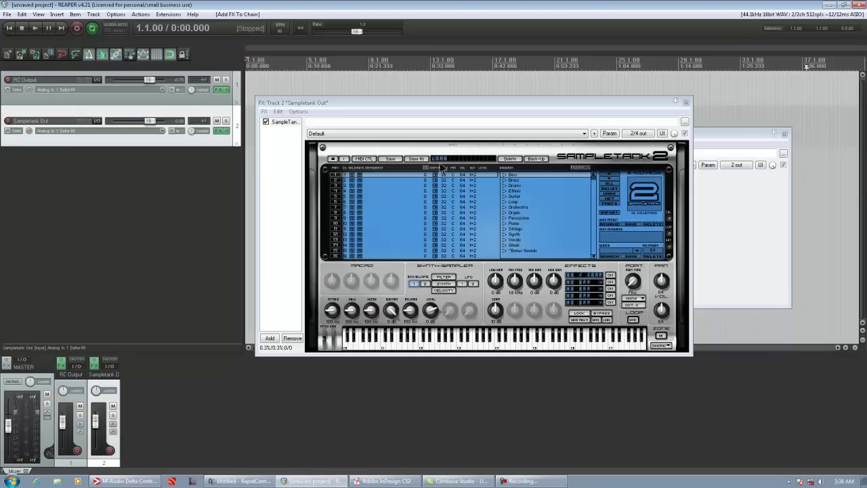
Load the Electric Piano sound into SampleTank part 1.
{"action": "left_click", "coordinate": [382, 174]}
{"action": "left_click", "coordinate": [509, 223]}
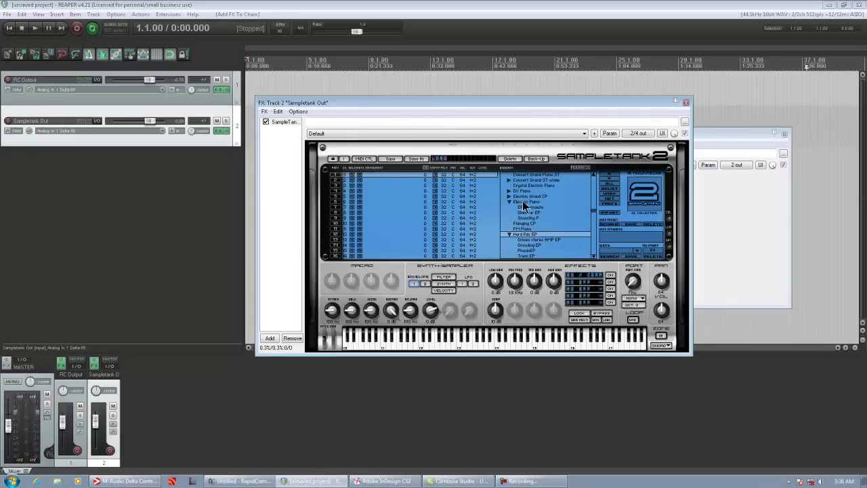
{"action": "left_click", "coordinate": [529, 201]}
{"action": "left_click_drag", "start_coordinate": [529, 202], "coordinate": [380, 179]}
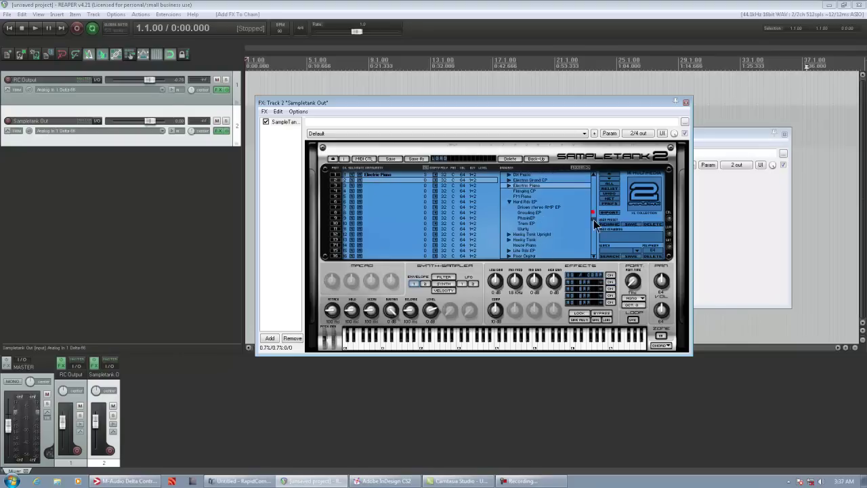
Load Altos Ohs f into part 2, with attack 95.3 ms, release about 181 ms and volume 101.
{"action": "scroll", "coordinate": [595, 226], "scroll_direction": "down", "scroll_amount": 5}
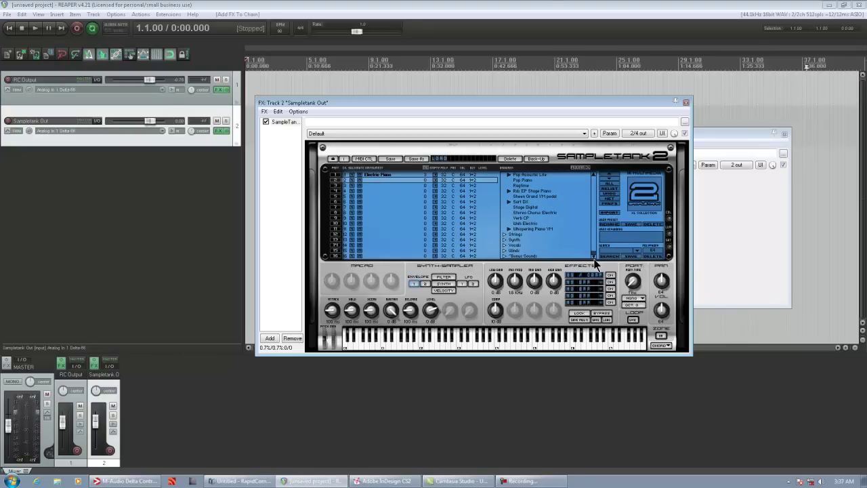
{"action": "left_click", "coordinate": [505, 245]}
{"action": "scroll", "coordinate": [596, 217], "scroll_direction": "down", "scroll_amount": 5}
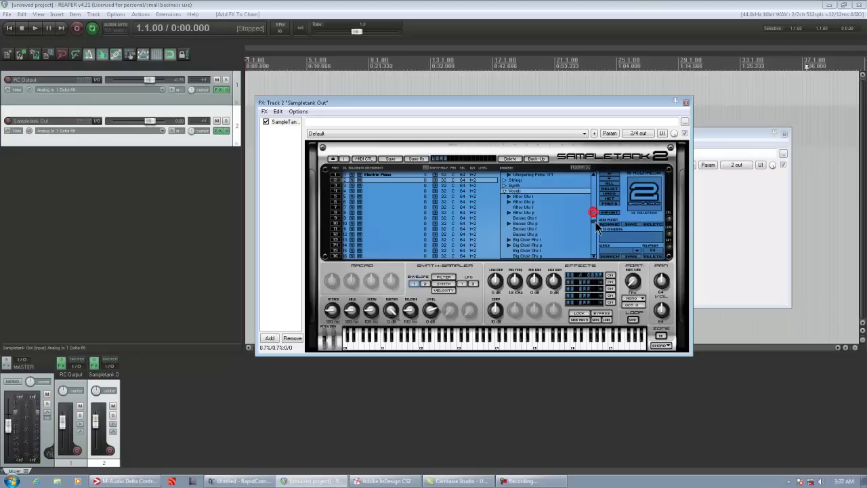
{"action": "double_click", "coordinate": [533, 197]}
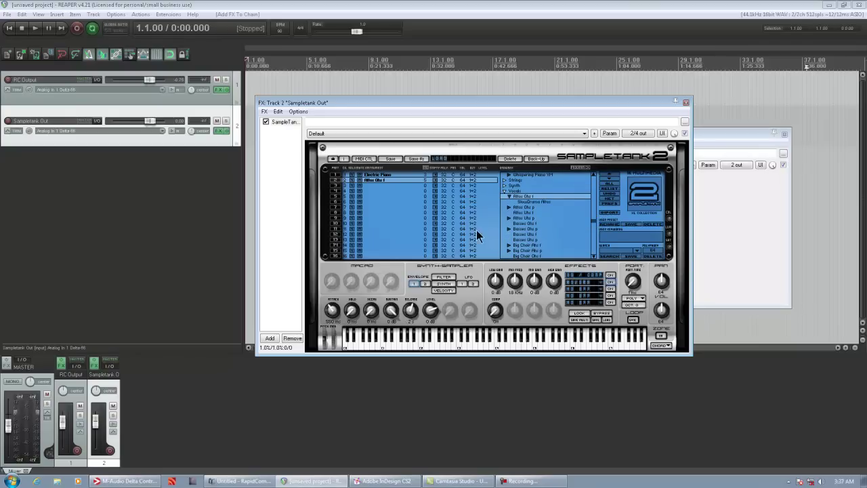
{"action": "left_click_drag", "start_coordinate": [411, 311], "coordinate": [409, 345]}
{"action": "left_click_drag", "start_coordinate": [333, 312], "coordinate": [334, 332]}
{"action": "left_click_drag", "start_coordinate": [662, 313], "coordinate": [662, 285]}
Load the Bridge Fingered bass sound into SampleTank part 3.
{"action": "left_click", "coordinate": [389, 174]}
{"action": "left_click", "coordinate": [390, 179]}
{"action": "left_click", "coordinate": [379, 185]}
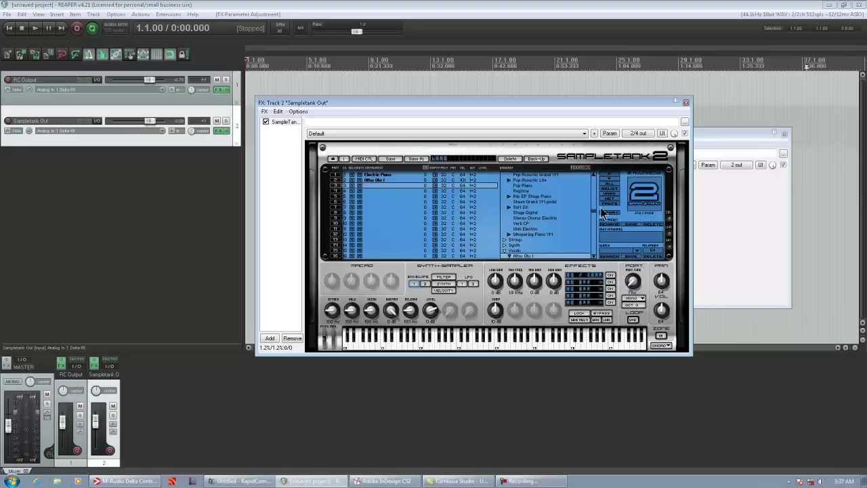
{"action": "left_click_drag", "start_coordinate": [597, 212], "coordinate": [600, 177]}
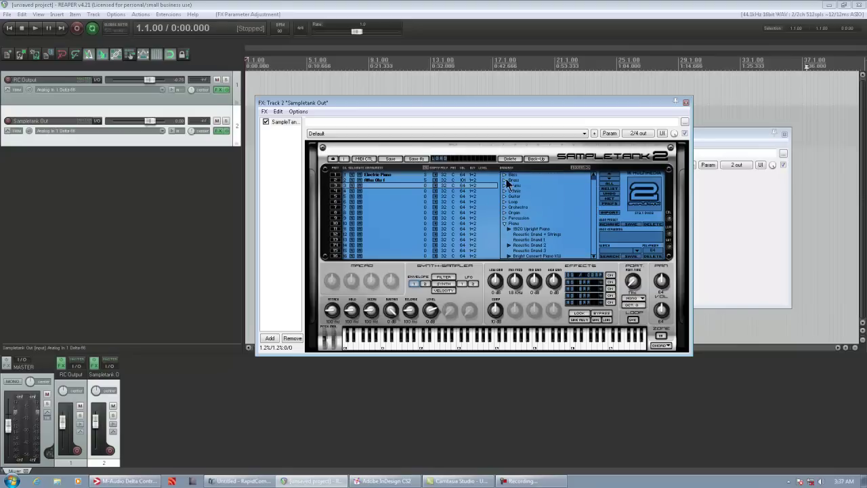
{"action": "left_click", "coordinate": [507, 175]}
{"action": "double_click", "coordinate": [522, 180]}
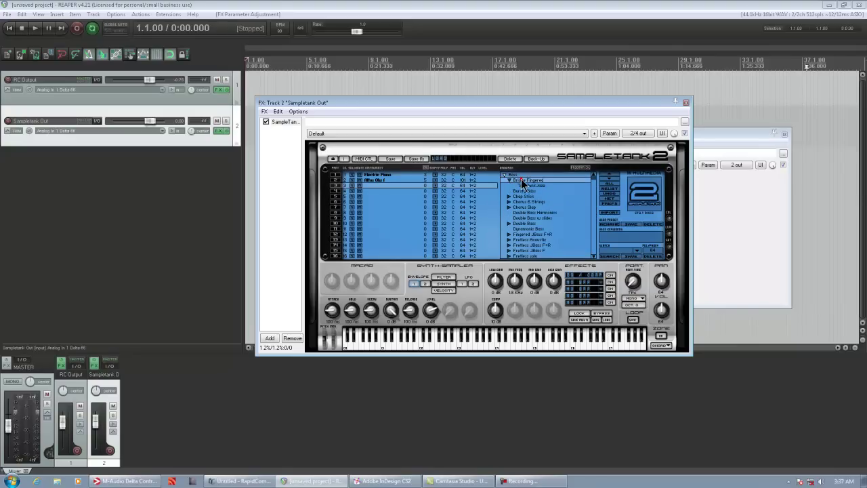
Load Acoustic 12 from Guitar > Acoustic into empty part 4.
{"action": "left_click", "coordinate": [372, 190]}
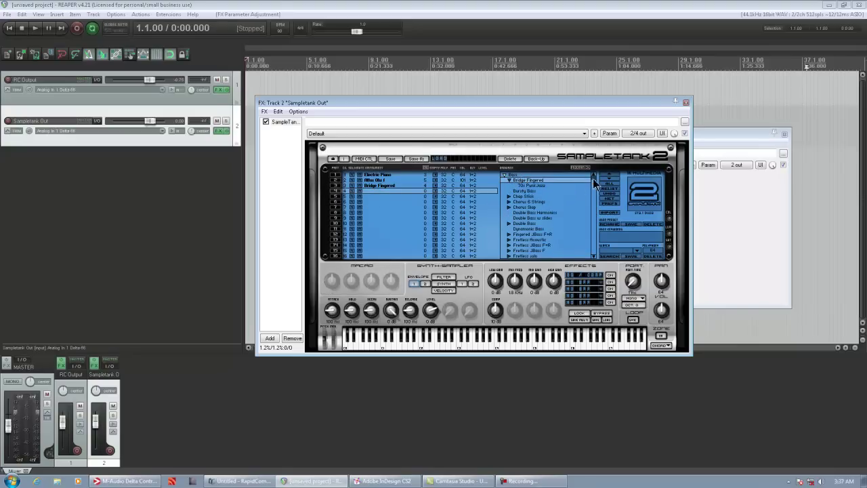
{"action": "mouse_move", "coordinate": [594, 177]}
{"action": "left_mouse_down"}
{"action": "mouse_move", "coordinate": [598, 222]}
{"action": "mouse_move", "coordinate": [598, 175]}
{"action": "left_mouse_up"}
{"action": "left_click", "coordinate": [505, 174]}
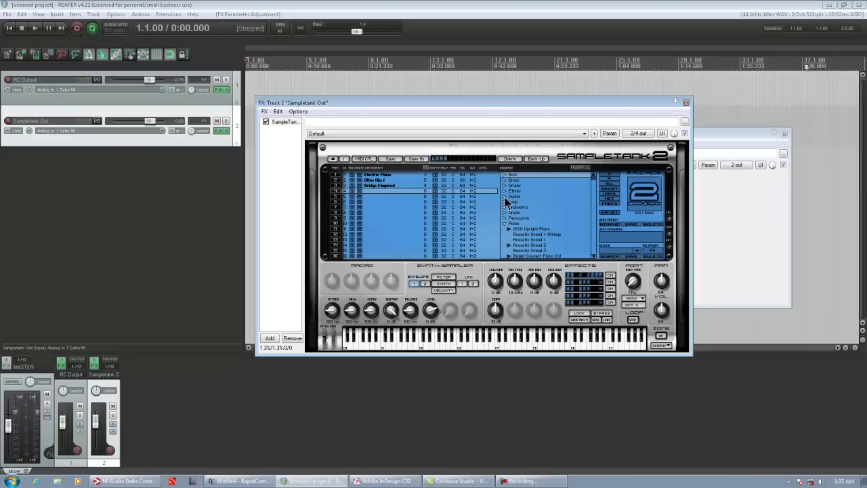
{"action": "left_click", "coordinate": [506, 195]}
{"action": "left_click", "coordinate": [510, 202]}
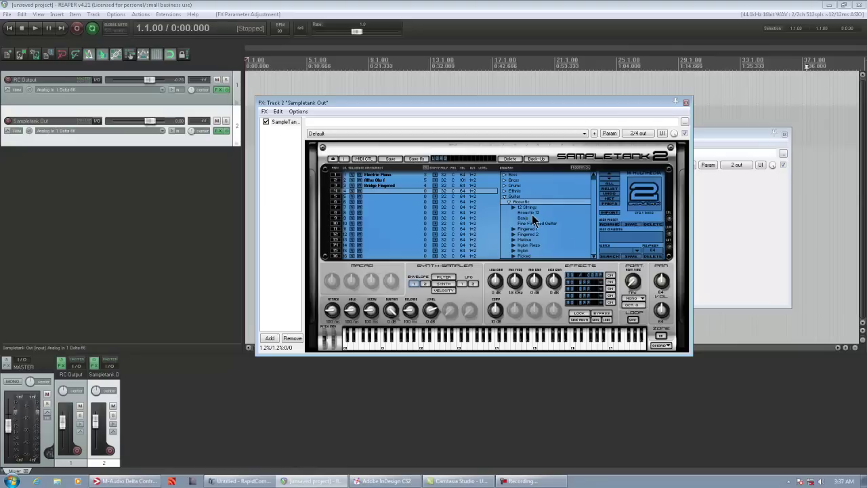
{"action": "double_click", "coordinate": [529, 213]}
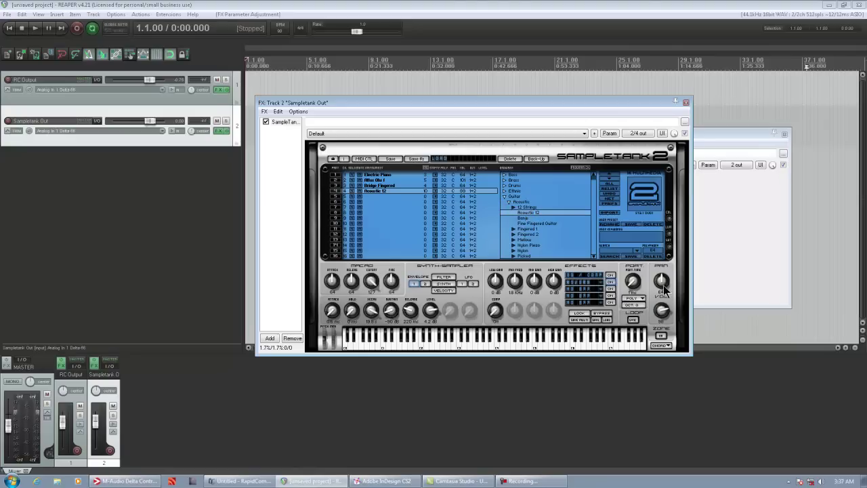
Build 16 channels of MIDI routing, creating 16 tracks that feed SampleTank.
{"action": "left_click_drag", "start_coordinate": [661, 103], "coordinate": [681, 92]}
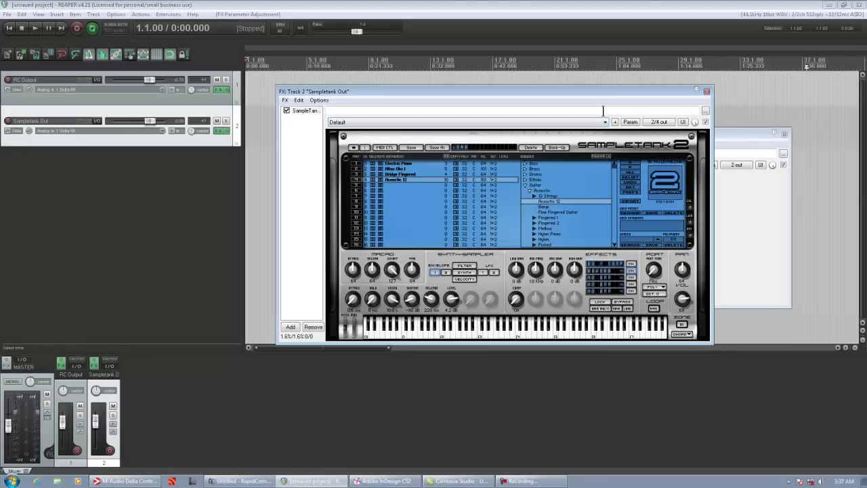
{"action": "left_click", "coordinate": [317, 101]}
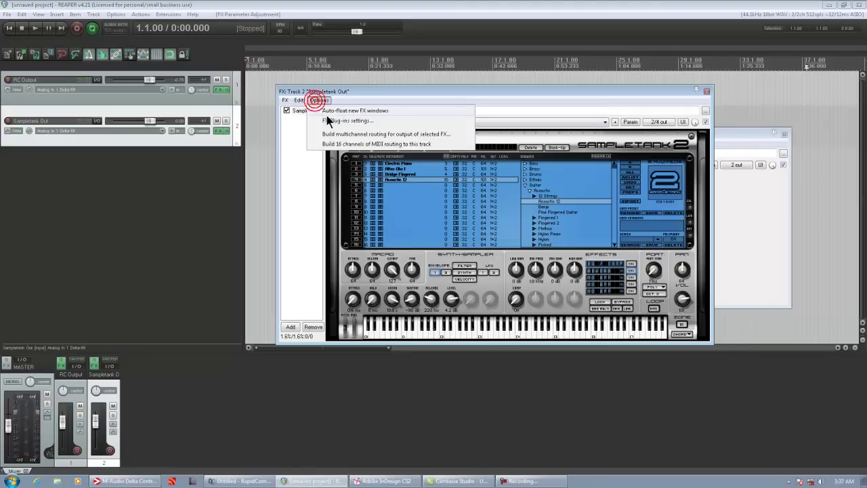
{"action": "left_click", "coordinate": [349, 144]}
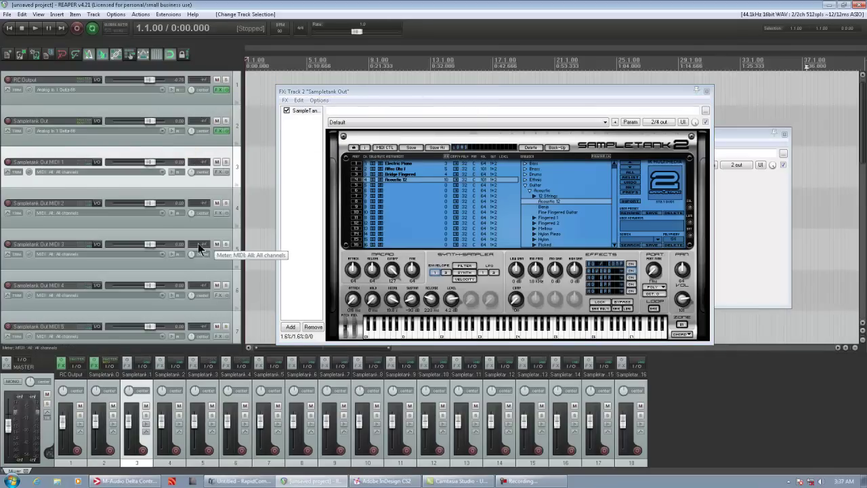
Delete tracks Sampletank Out MIDI 5 through MIDI 16, keeping MIDI 1–4.
{"action": "scroll", "coordinate": [145, 271], "scroll_direction": "down", "scroll_amount": 10}
{"action": "scroll", "coordinate": [129, 308], "scroll_direction": "down", "scroll_amount": 2}
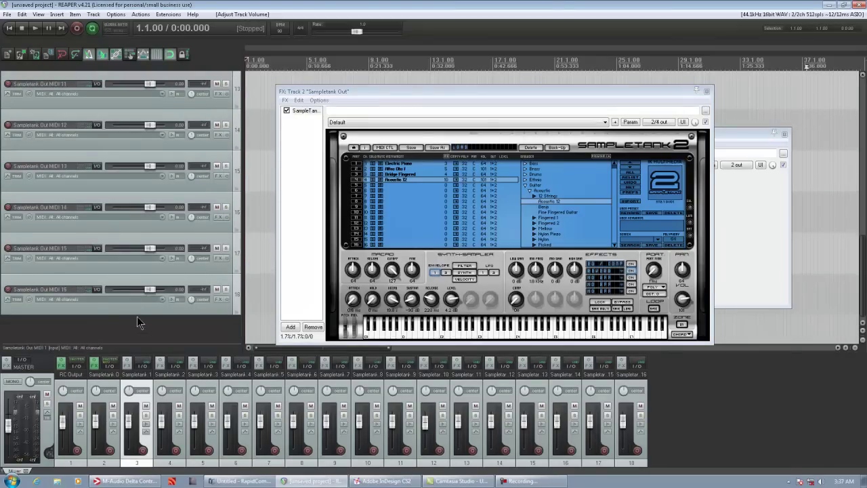
{"action": "left_click", "coordinate": [100, 308]}
{"action": "scroll", "coordinate": [136, 308], "scroll_direction": "up", "scroll_amount": 7}
{"action": "scroll", "coordinate": [82, 194], "scroll_direction": "up", "scroll_amount": 1}
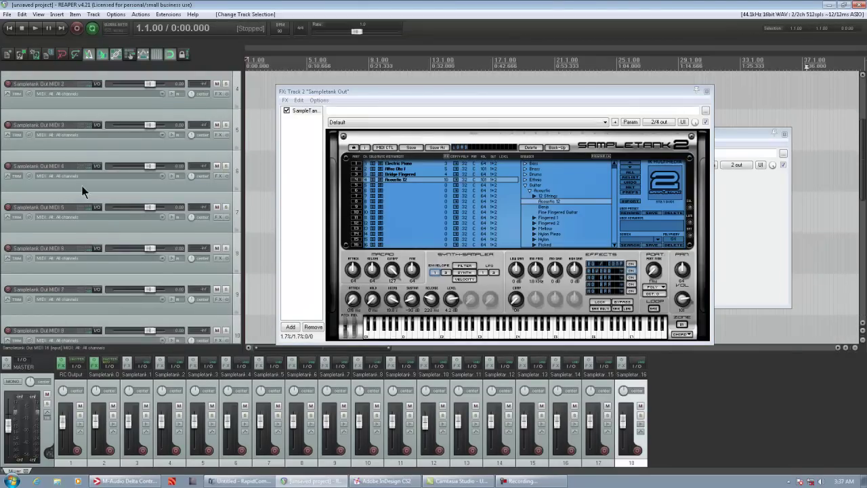
{"action": "left_click", "coordinate": [83, 201], "text": "shift"}
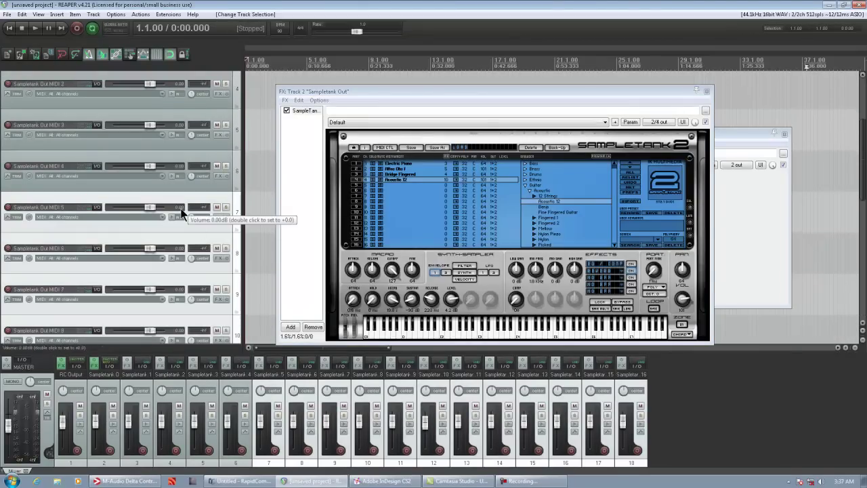
{"action": "key", "text": "Delete"}
{"action": "left_click", "coordinate": [420, 269]}
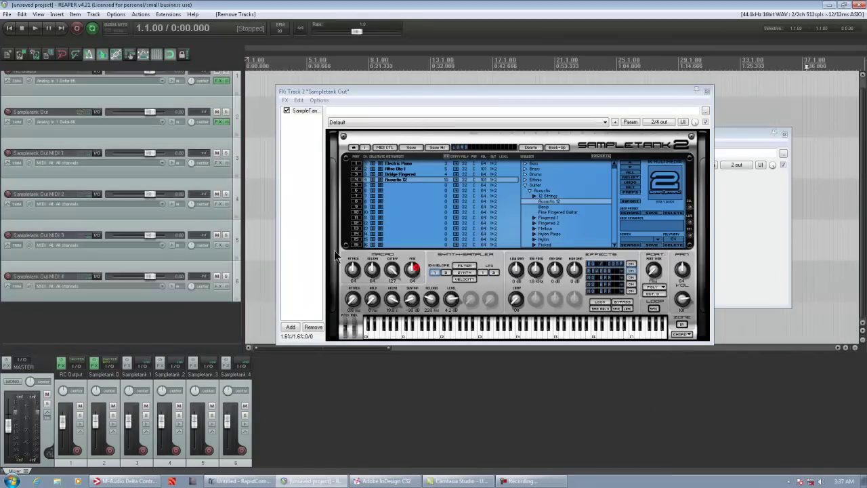
{"action": "left_click", "coordinate": [62, 149]}
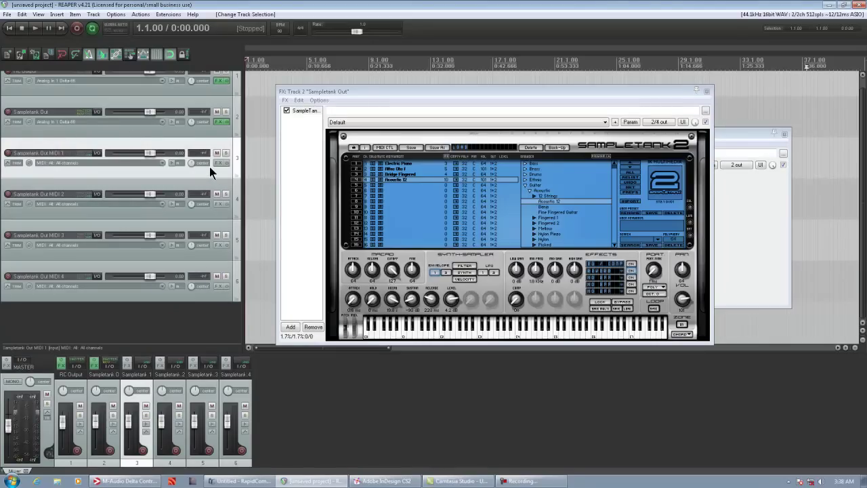
Open Sampletank Out's routing and confirm the first receive stays on MIDI channel 1.
{"action": "left_click", "coordinate": [406, 164]}
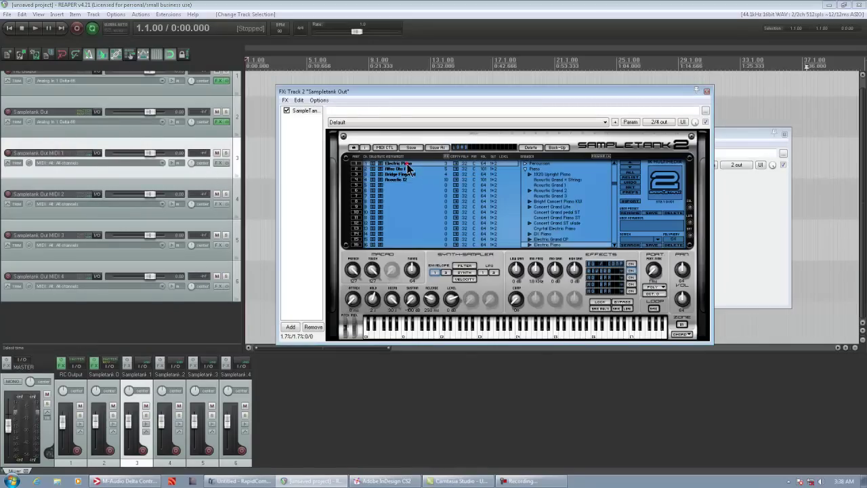
{"action": "left_click", "coordinate": [125, 128]}
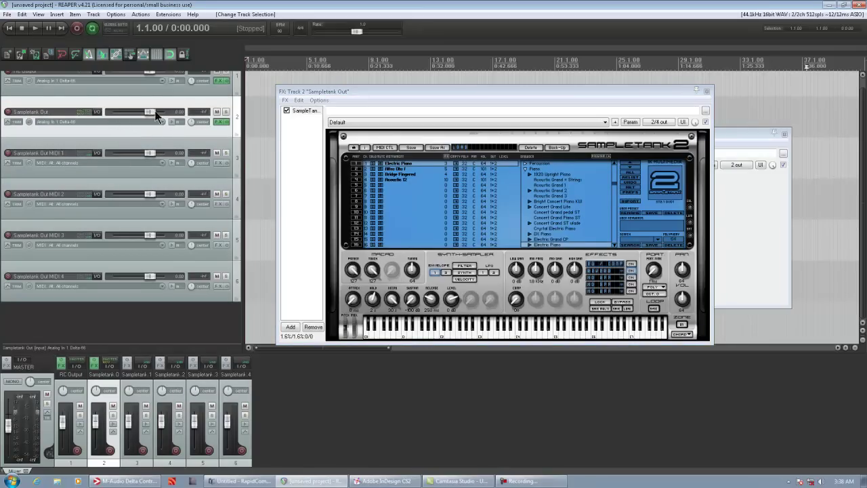
{"action": "mouse_move", "coordinate": [97, 113]}
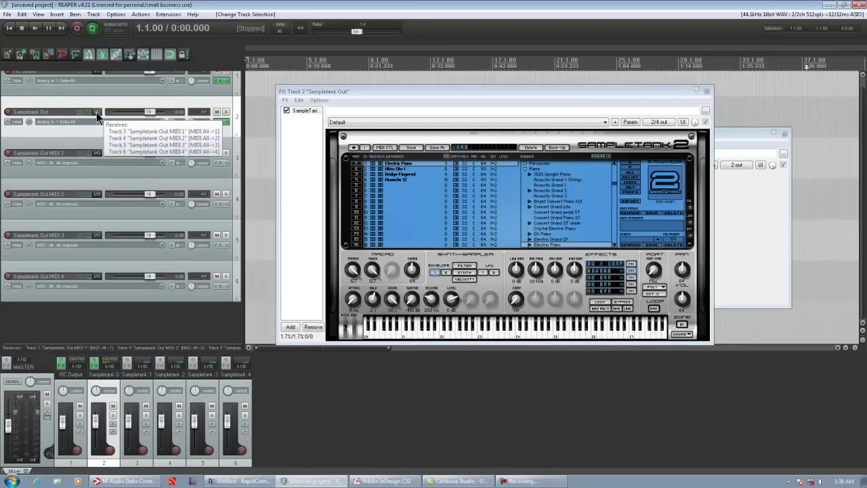
{"action": "left_click", "coordinate": [96, 112]}
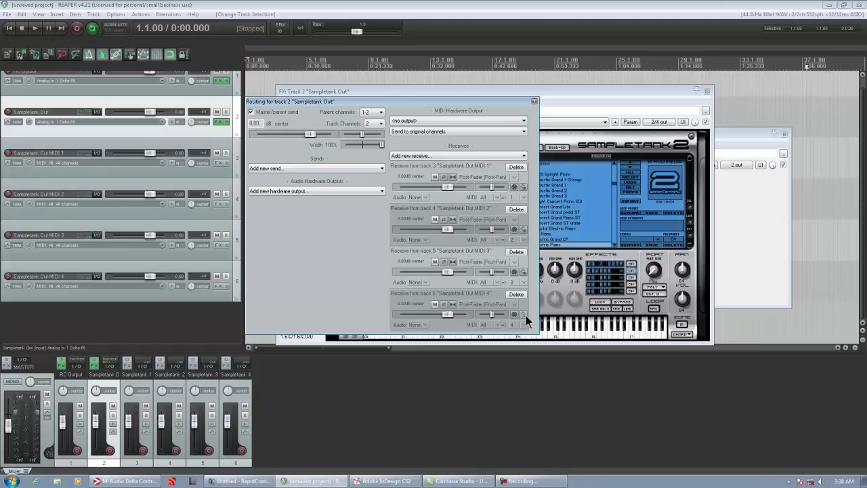
{"action": "left_click", "coordinate": [499, 198]}
{"action": "left_click", "coordinate": [458, 198]}
Arm tracks 3–6 to record their input, with record monitoring turned on.
{"action": "left_click", "coordinate": [535, 102]}
{"action": "left_click", "coordinate": [15, 152]}
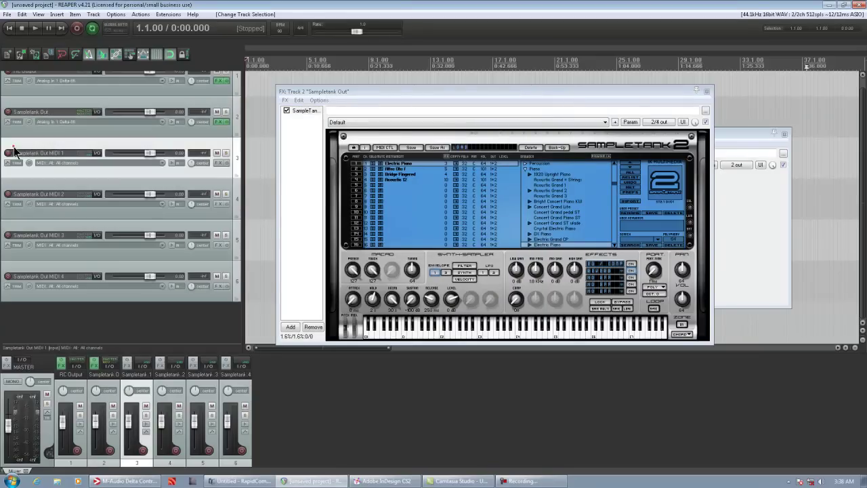
{"action": "left_click", "coordinate": [24, 275], "text": "shift"}
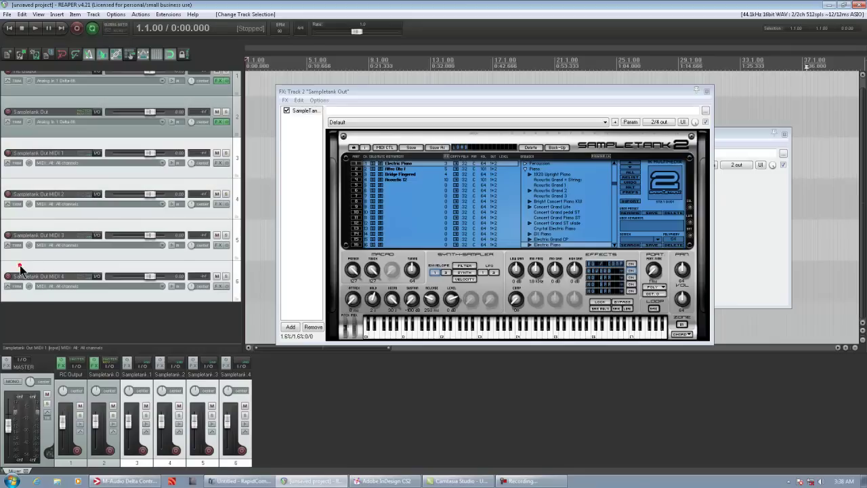
{"action": "left_click", "coordinate": [8, 153]}
{"action": "right_click", "coordinate": [8, 154]}
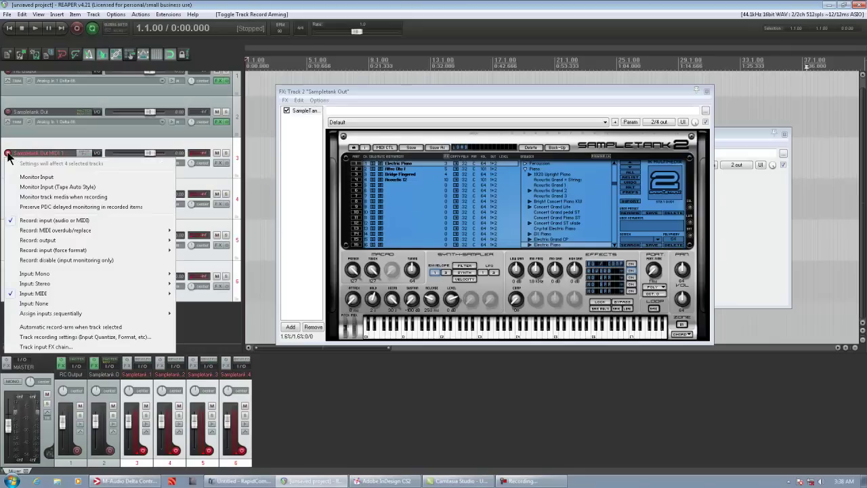
{"action": "mouse_move", "coordinate": [40, 232]}
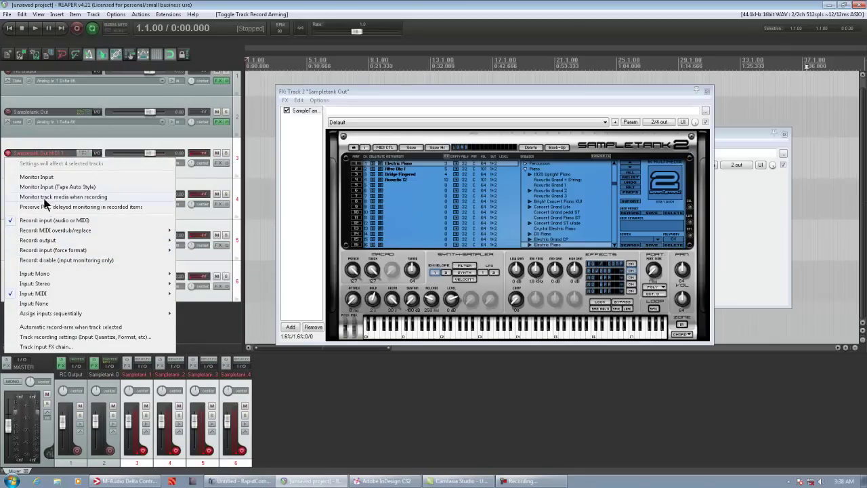
{"action": "left_click", "coordinate": [71, 327]}
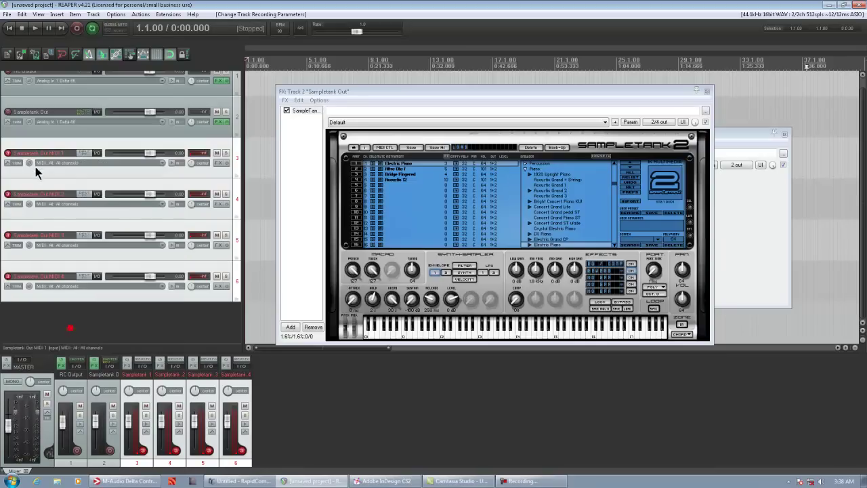
{"action": "left_click", "coordinate": [173, 163]}
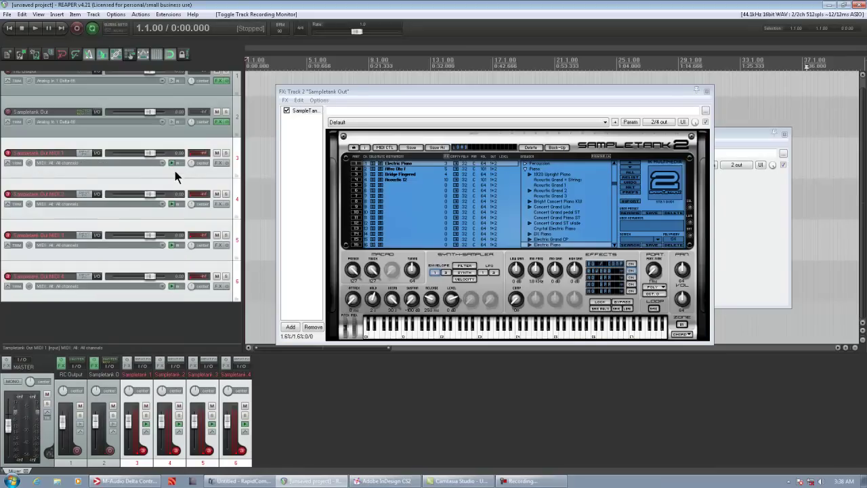
{"action": "left_click", "coordinate": [78, 166]}
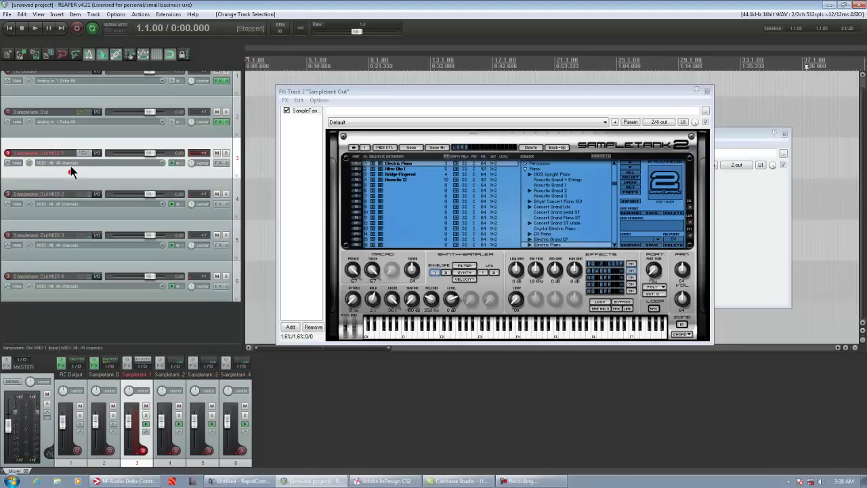
Map all MIDI input of tracks 3 and 4 to channels 1 and 2.
{"action": "left_click", "coordinate": [71, 164]}
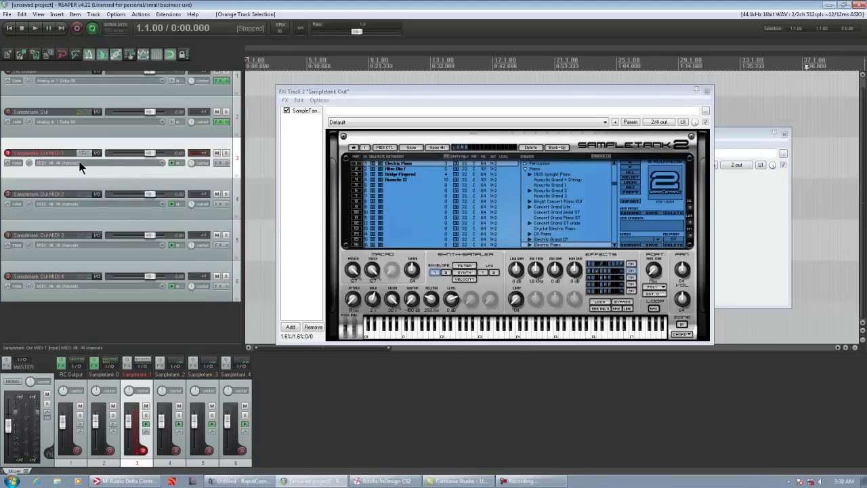
{"action": "left_click", "coordinate": [79, 168]}
{"action": "mouse_move", "coordinate": [103, 188]}
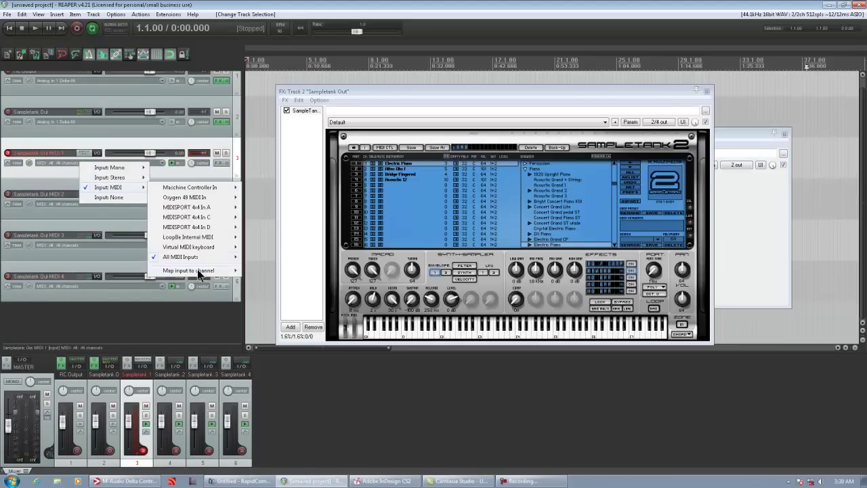
{"action": "mouse_move", "coordinate": [197, 273]}
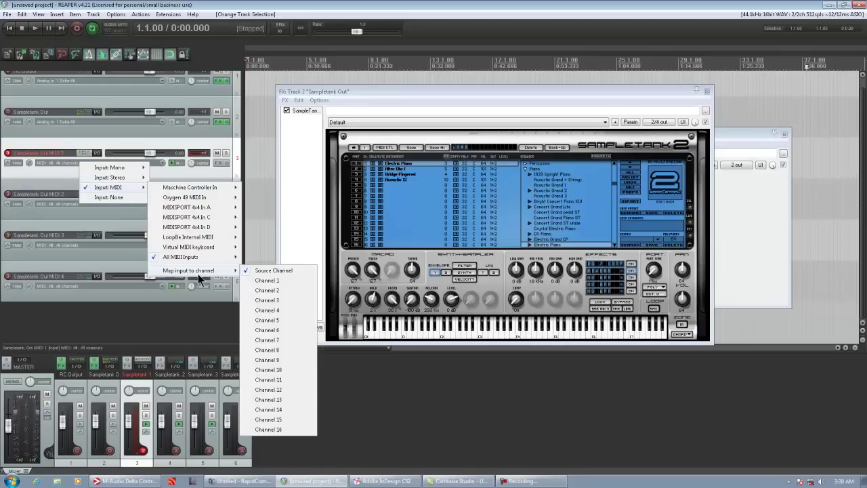
{"action": "left_click", "coordinate": [268, 283]}
{"action": "left_click", "coordinate": [71, 215]}
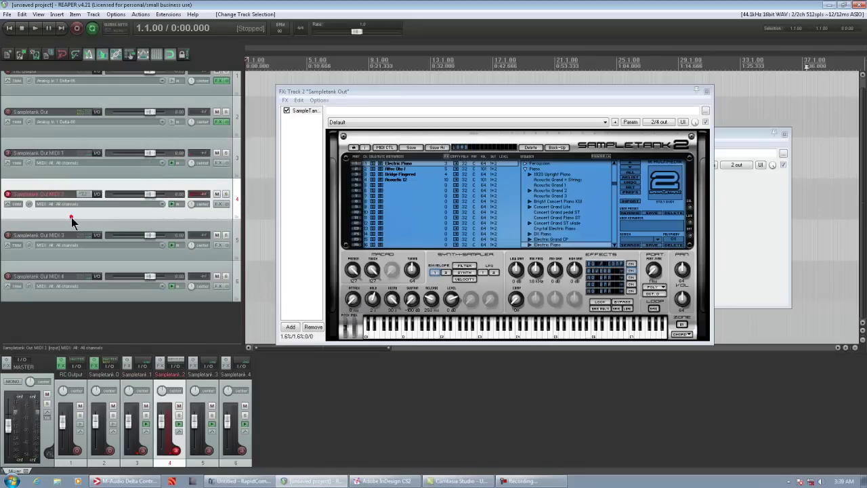
{"action": "left_click", "coordinate": [114, 203]}
{"action": "mouse_move", "coordinate": [146, 231]}
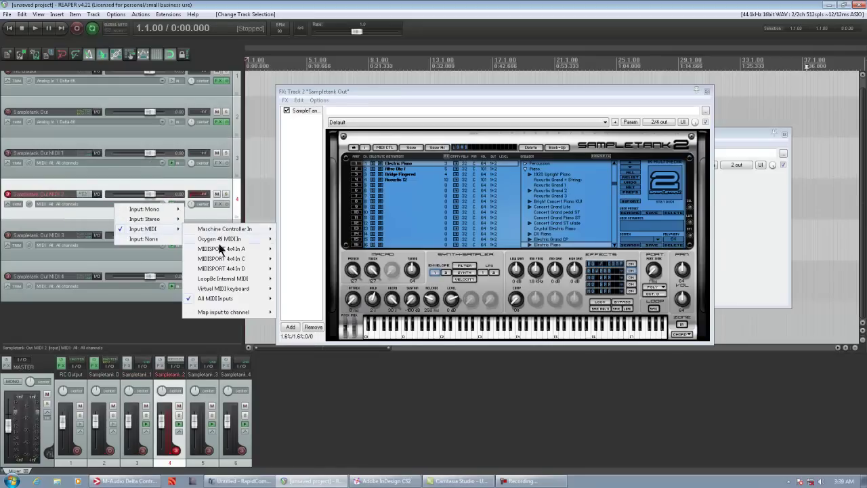
{"action": "mouse_move", "coordinate": [227, 312]}
{"action": "left_click", "coordinate": [309, 334]}
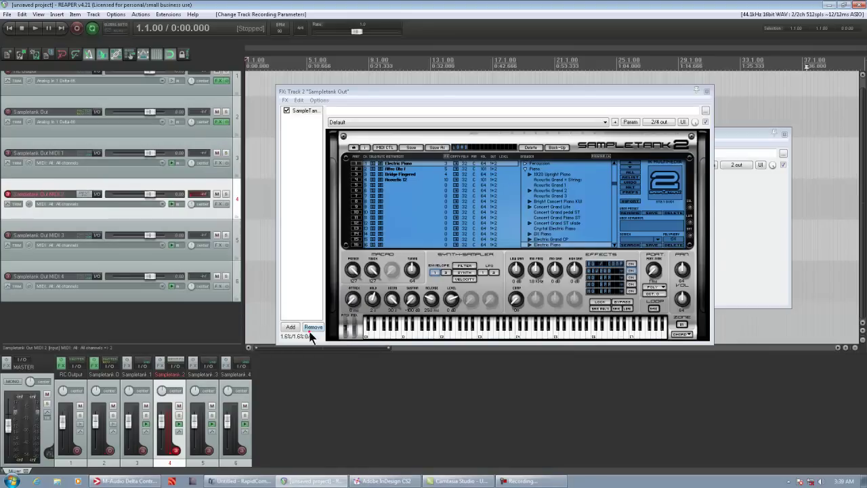
Map all MIDI input of tracks 5 and 6 to channels 3 and 4.
{"action": "left_click", "coordinate": [70, 244]}
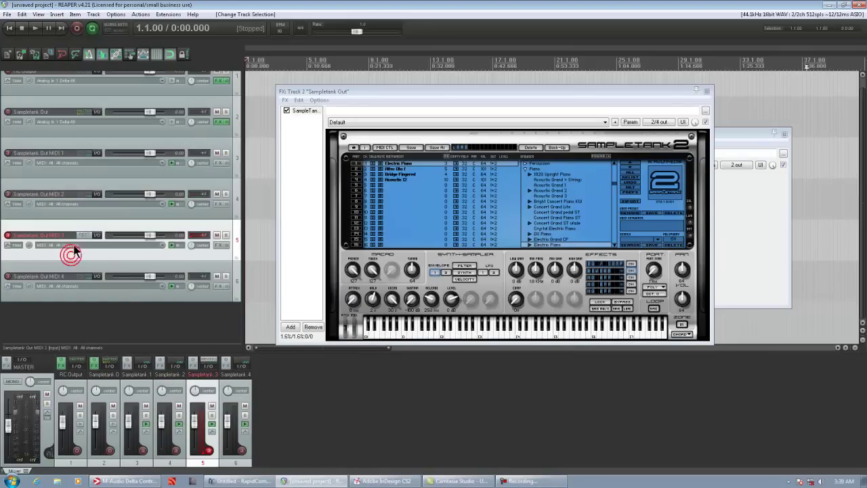
{"action": "left_click", "coordinate": [74, 245]}
{"action": "mouse_move", "coordinate": [108, 271]}
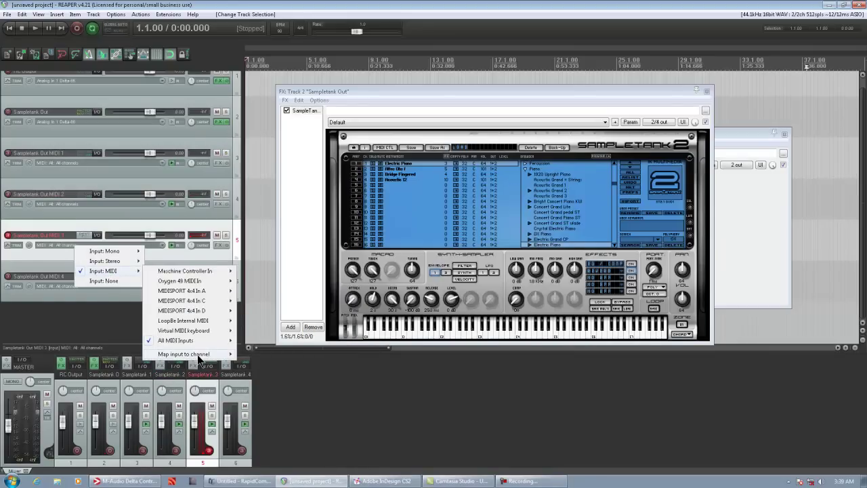
{"action": "mouse_move", "coordinate": [198, 356]}
{"action": "left_click", "coordinate": [274, 226]}
{"action": "left_click", "coordinate": [49, 276]}
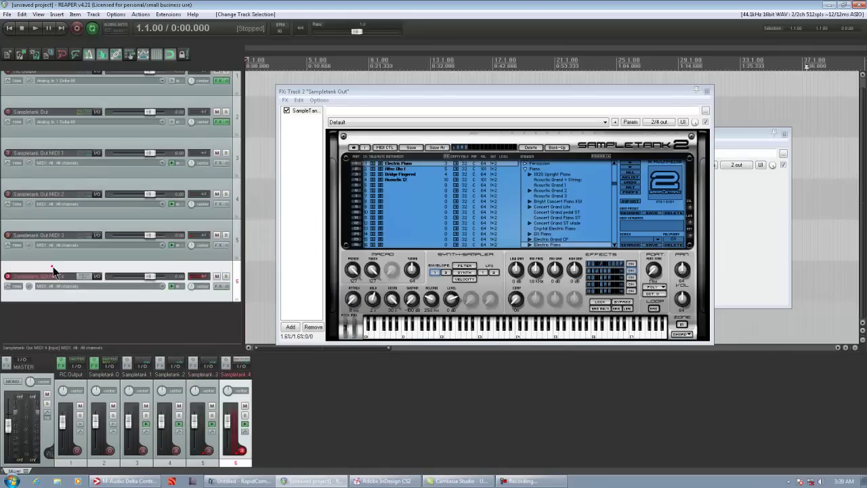
{"action": "left_click", "coordinate": [84, 289]}
{"action": "mouse_move", "coordinate": [132, 312]}
{"action": "mouse_move", "coordinate": [216, 397]}
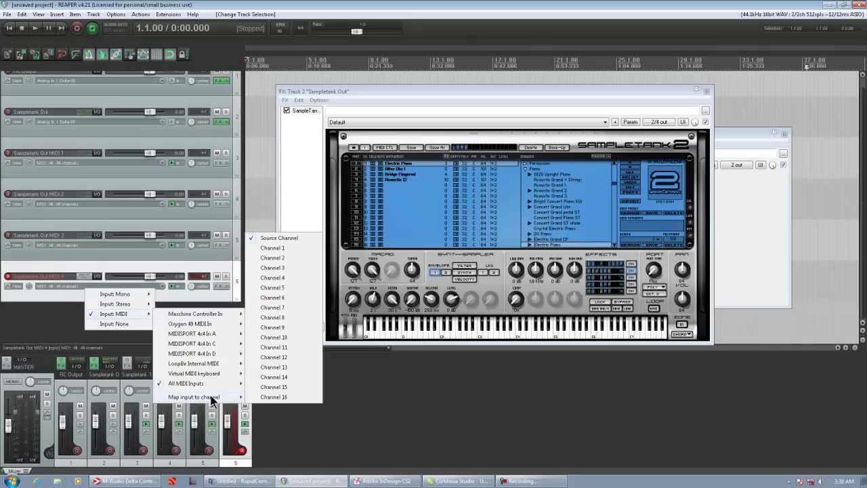
{"action": "left_click", "coordinate": [279, 279]}
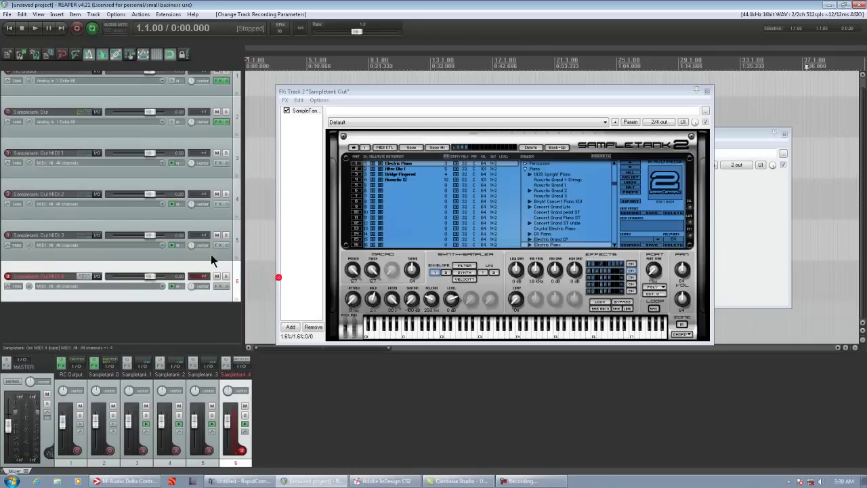
Raise the SampleTank part volume for MIDI 1, and set part 3 (Bridge Fingered) for MIDI 3.
{"action": "left_click", "coordinate": [77, 172]}
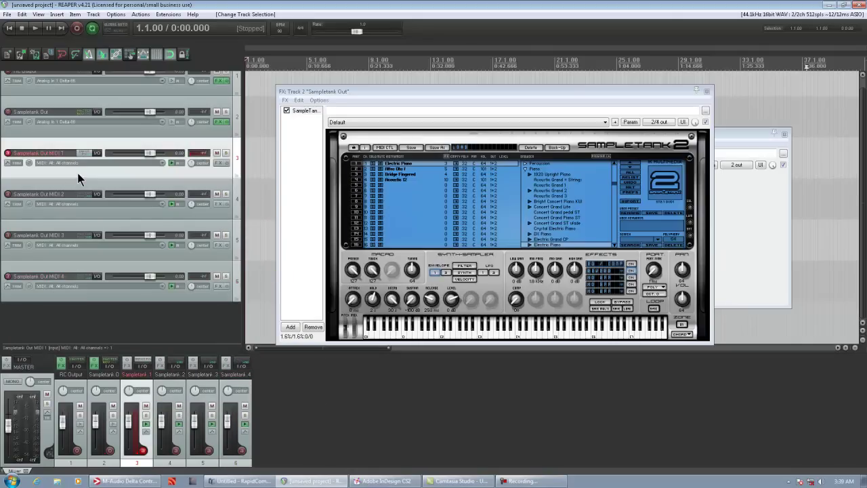
{"action": "left_click", "coordinate": [684, 299]}
{"action": "left_click_drag", "start_coordinate": [686, 300], "coordinate": [610, 251]}
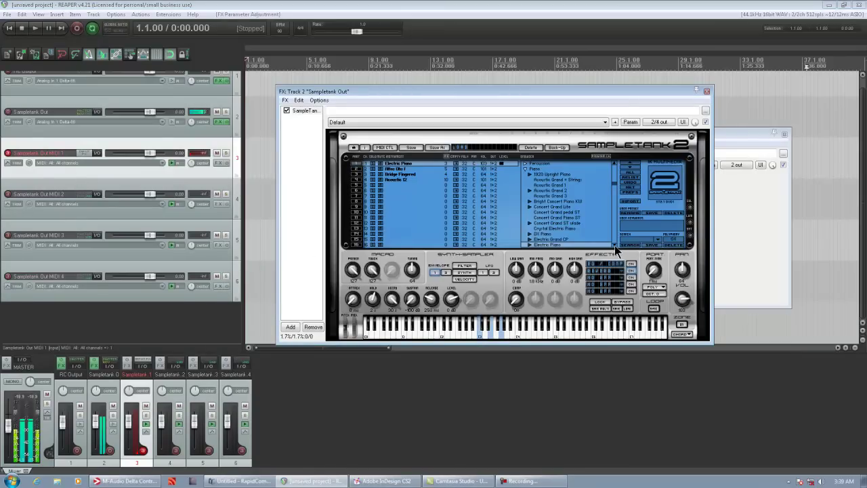
{"action": "left_click", "coordinate": [74, 186]}
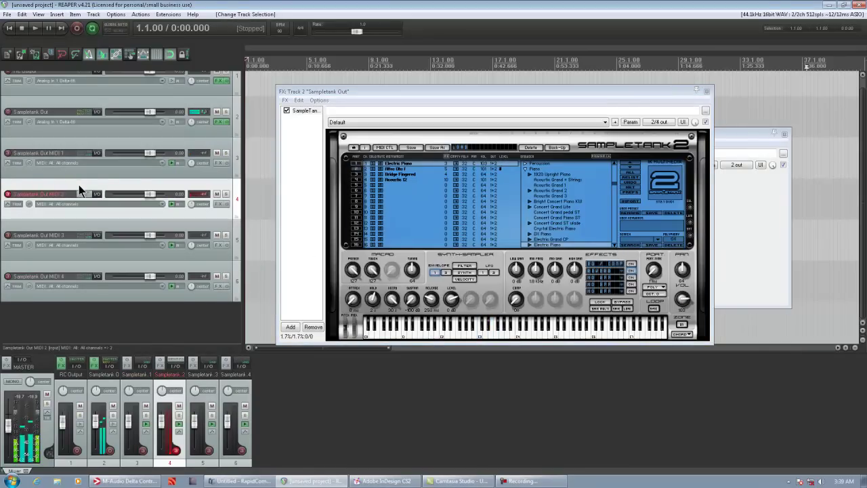
{"action": "left_click", "coordinate": [81, 224]}
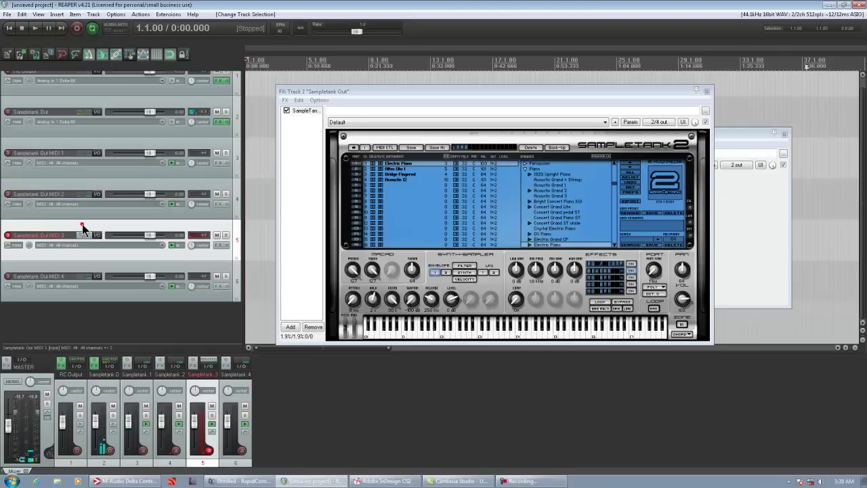
{"action": "left_click", "coordinate": [686, 306]}
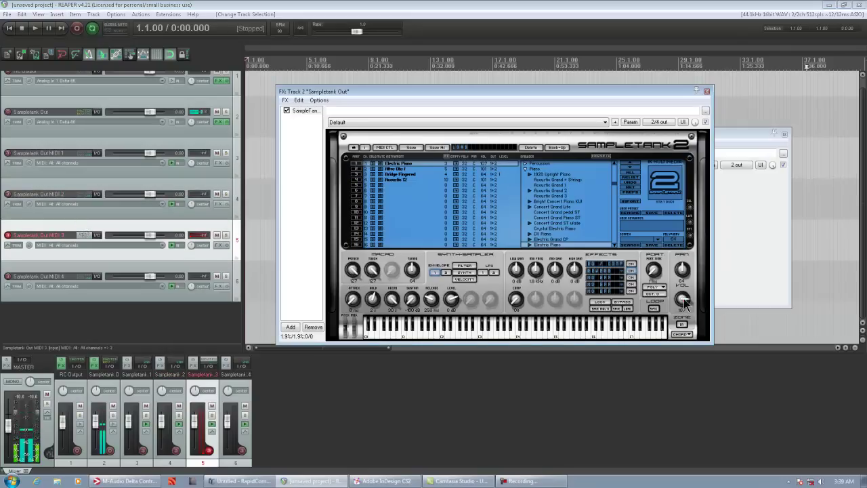
{"action": "left_click_drag", "start_coordinate": [444, 174], "coordinate": [426, 178]}
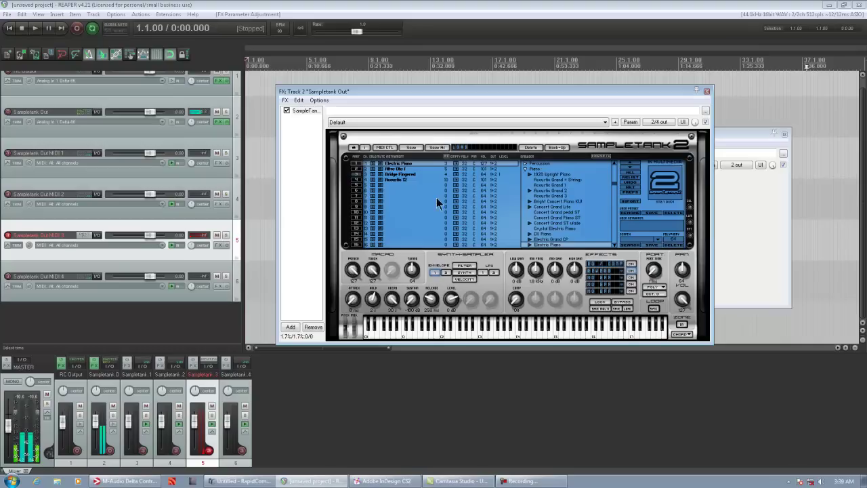
{"action": "left_click", "coordinate": [397, 175]}
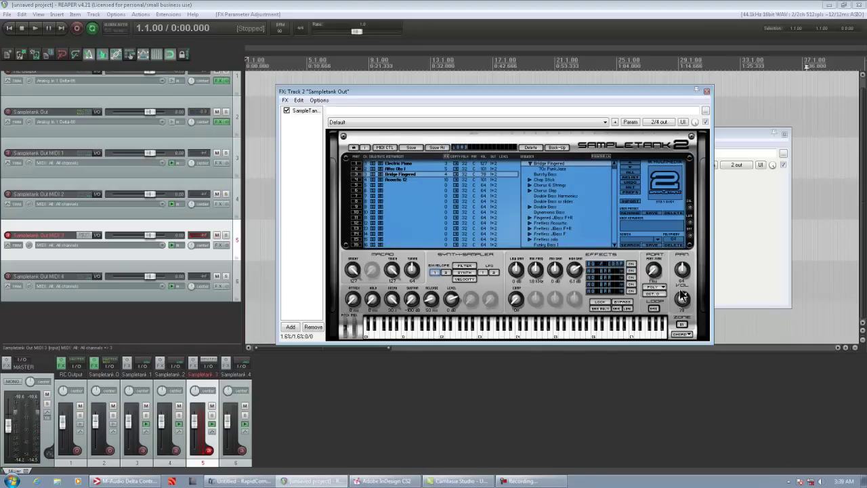
For the MIDI 4 track, select part 4 (Acoustic 12) and raise its volume.
{"action": "left_click", "coordinate": [78, 273]}
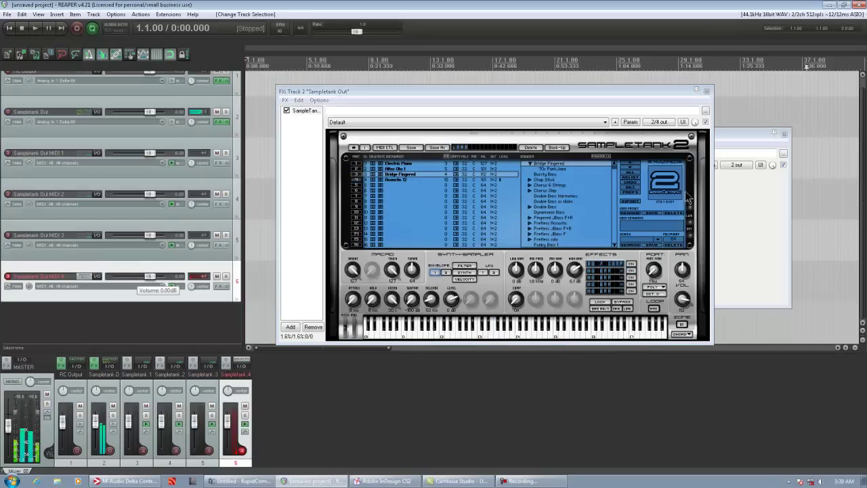
{"action": "left_click", "coordinate": [397, 180]}
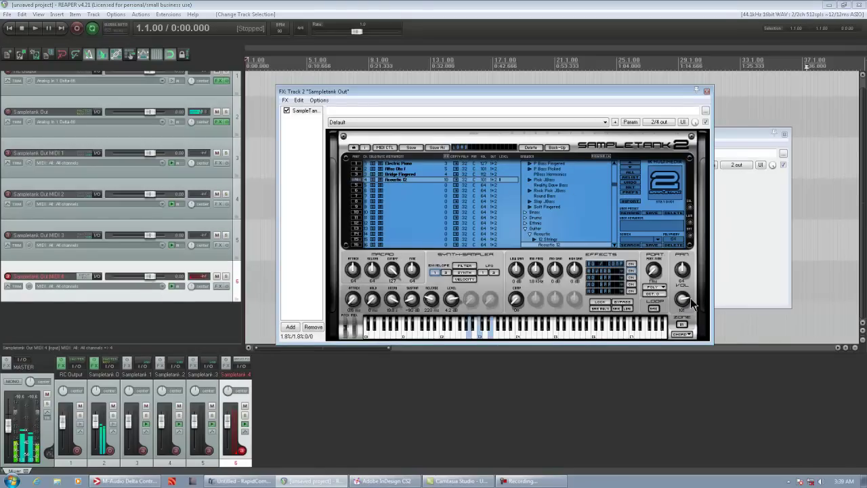
{"action": "left_click_drag", "start_coordinate": [690, 303], "coordinate": [685, 286]}
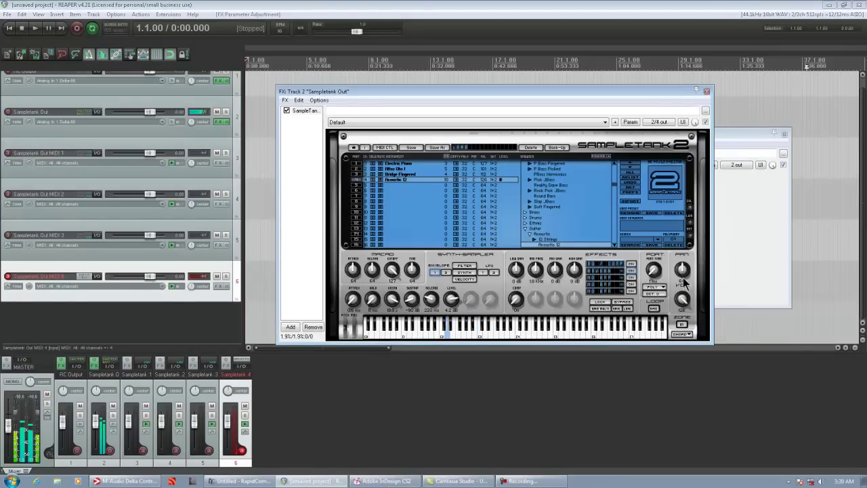
{"action": "left_click", "coordinate": [131, 109]}
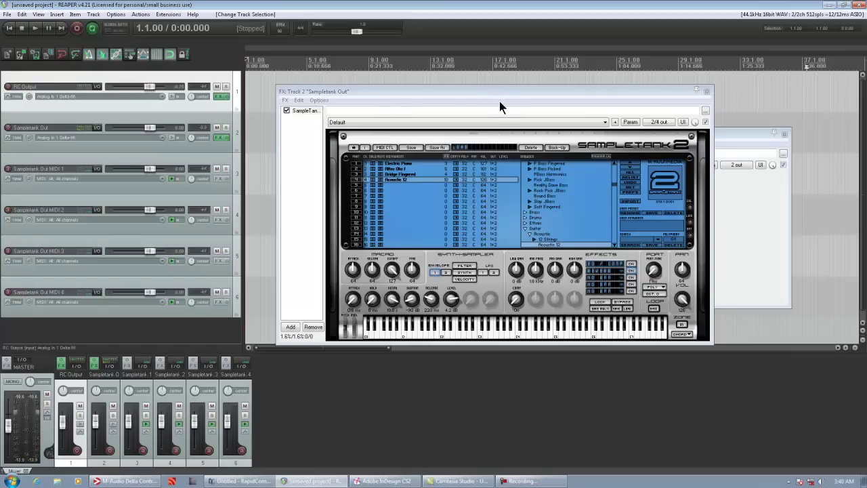
Add a receive from 1: RC Output on the Sampletank Out track.
{"action": "left_click", "coordinate": [734, 131]}
{"action": "left_click", "coordinate": [119, 124]}
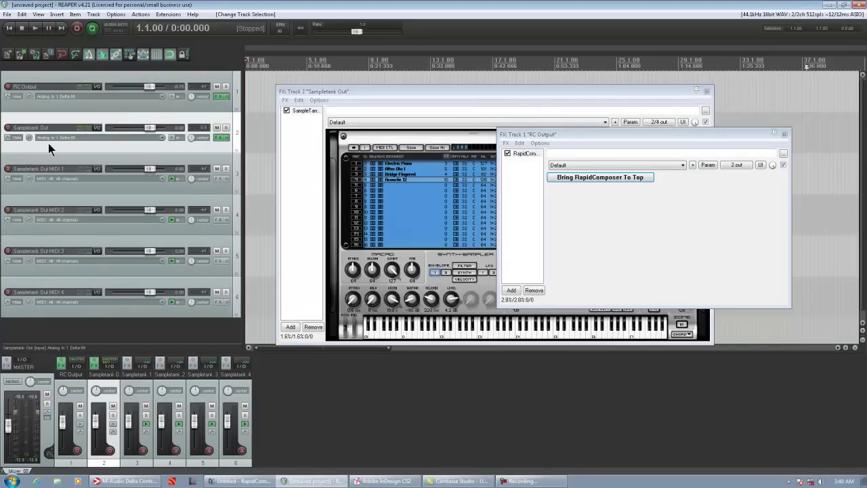
{"action": "mouse_move", "coordinate": [98, 129]}
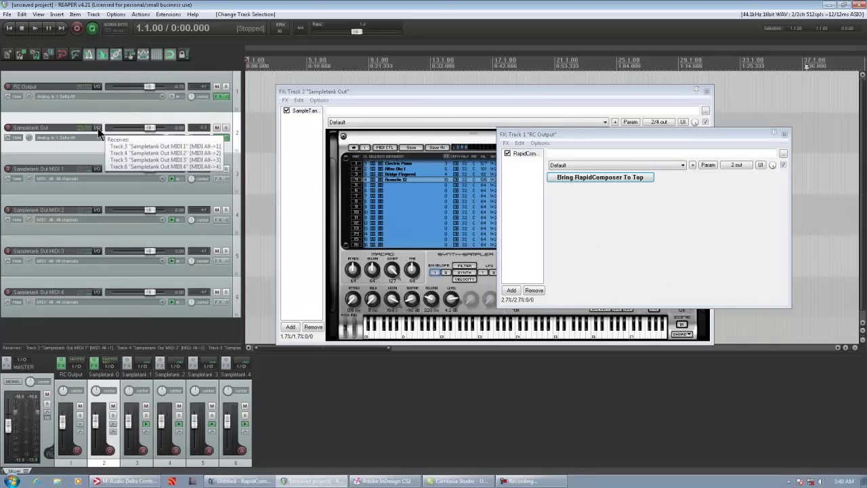
{"action": "left_click", "coordinate": [98, 128]}
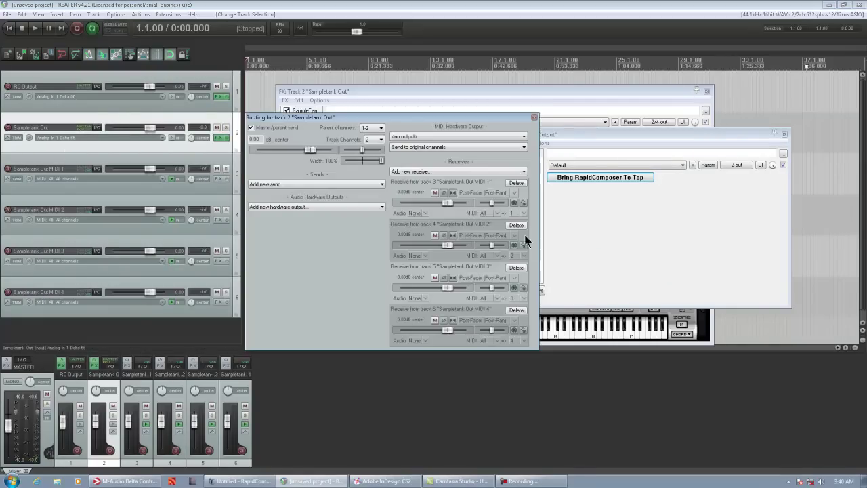
{"action": "left_click", "coordinate": [446, 171]}
{"action": "left_click", "coordinate": [430, 184]}
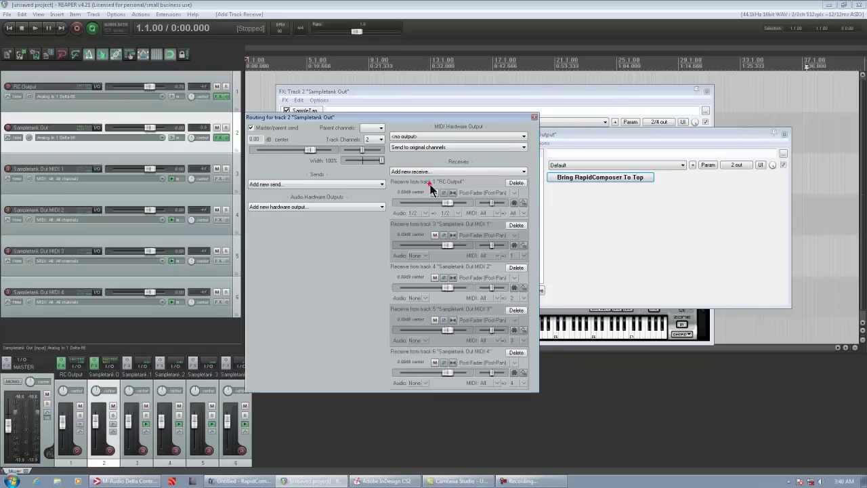
{"action": "left_click", "coordinate": [534, 117]}
{"action": "left_click", "coordinate": [187, 108]}
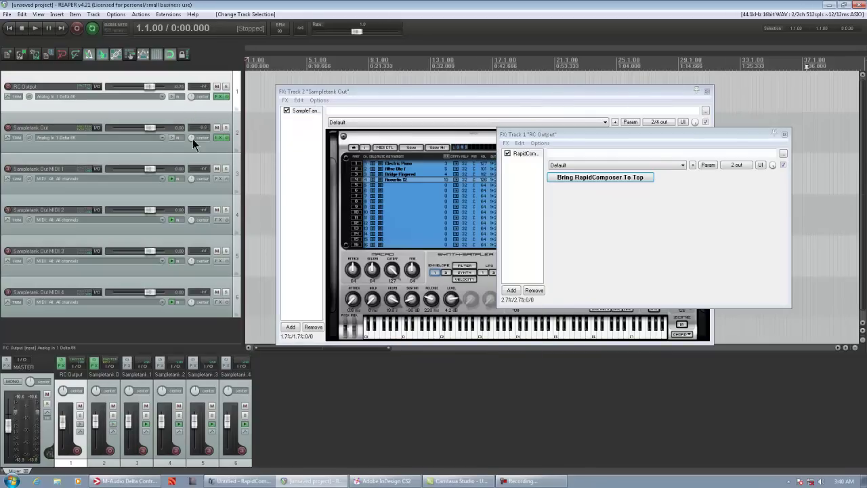
{"action": "left_click_drag", "start_coordinate": [551, 136], "coordinate": [553, 79]}
Replace Channel 4's Generic Generator phrases with Fingerpicking Generator phrases.
{"action": "left_click", "coordinate": [567, 123]}
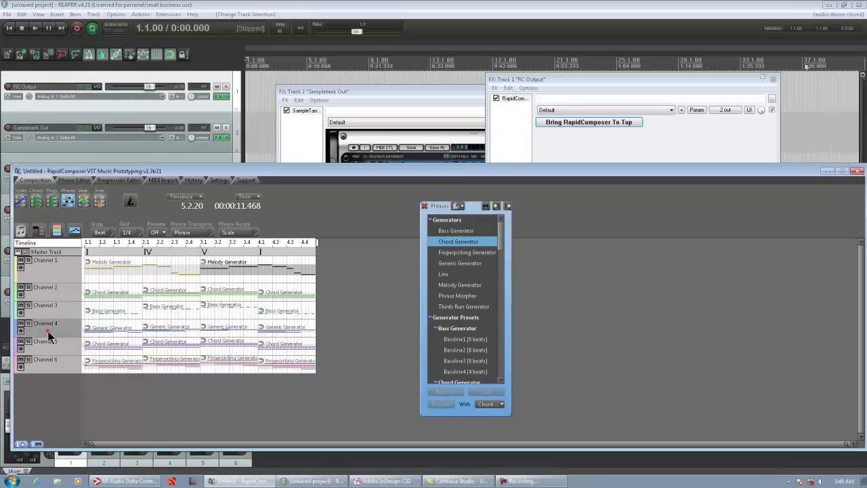
{"action": "left_click", "coordinate": [42, 331]}
{"action": "left_click", "coordinate": [56, 271]}
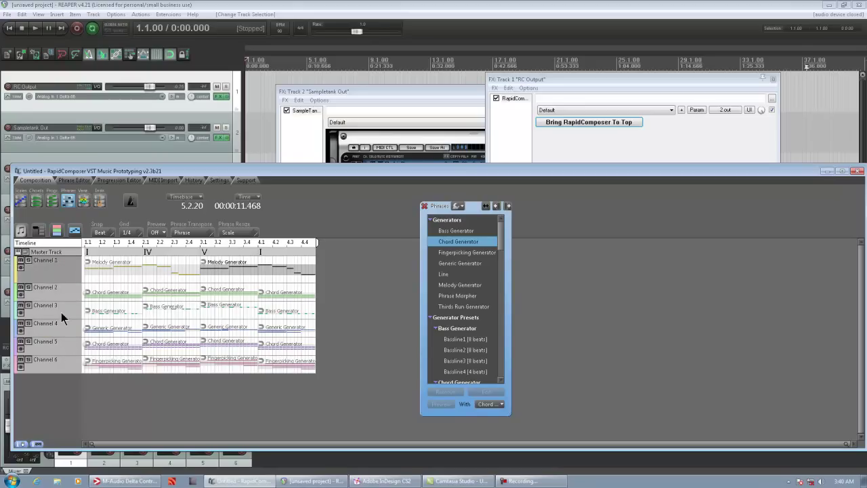
{"action": "left_click", "coordinate": [61, 323]}
{"action": "left_click", "coordinate": [97, 320]}
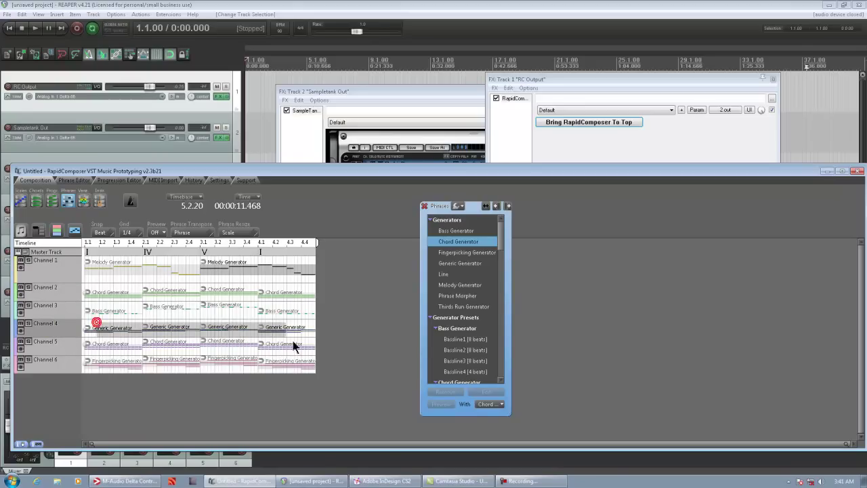
{"action": "key", "text": "Delete"}
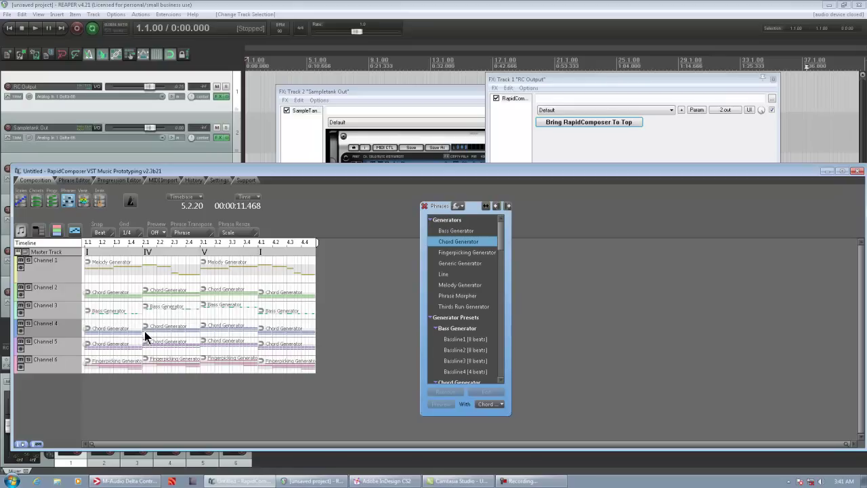
{"action": "left_click_drag", "start_coordinate": [104, 319], "coordinate": [284, 333]}
{"action": "key", "text": "Delete"}
{"action": "left_click", "coordinate": [455, 253]}
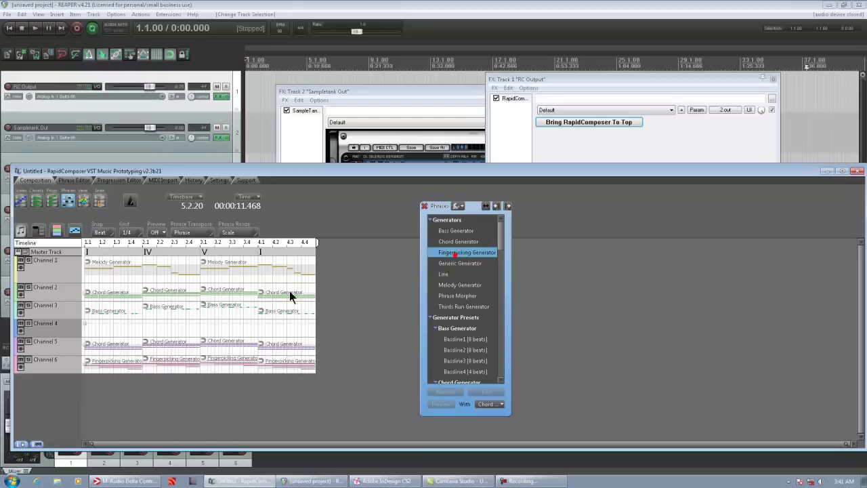
{"action": "left_click", "coordinate": [111, 333]}
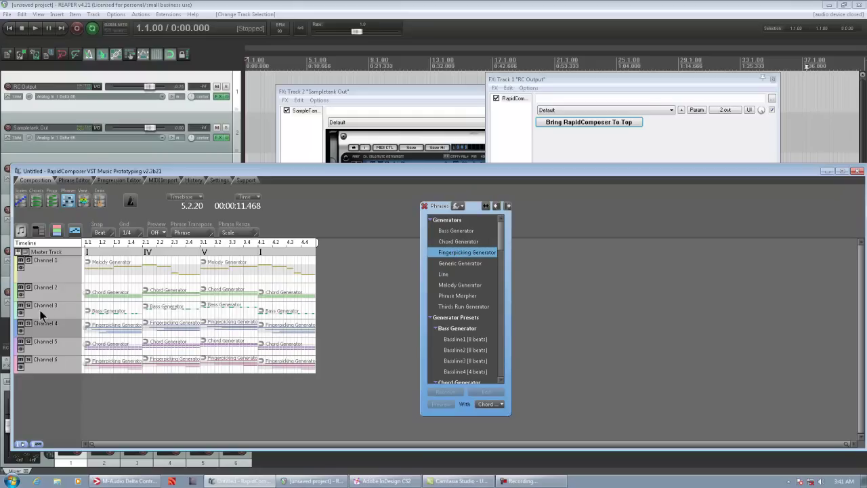
Put the Melody Generator phrases on Channel 2 and the Chord Generator phrases on Channel 1.
{"action": "left_click", "coordinate": [55, 292]}
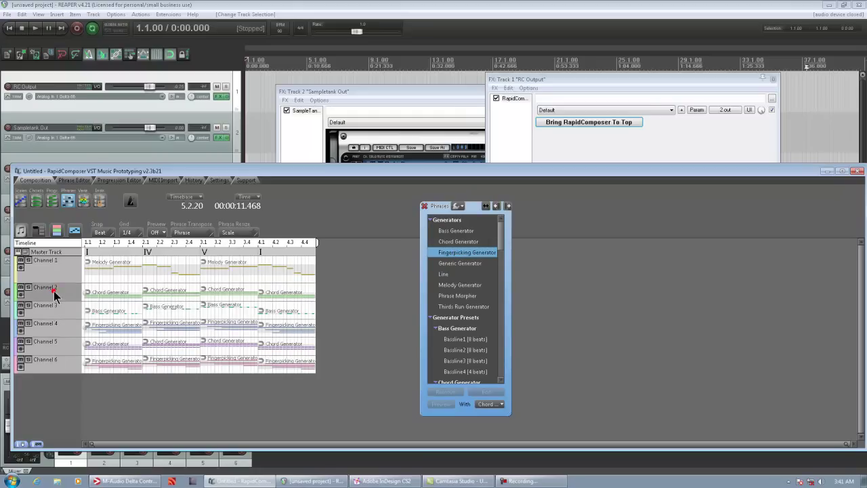
{"action": "left_click_drag", "start_coordinate": [91, 283], "coordinate": [285, 303]}
{"action": "key", "text": "Delete"}
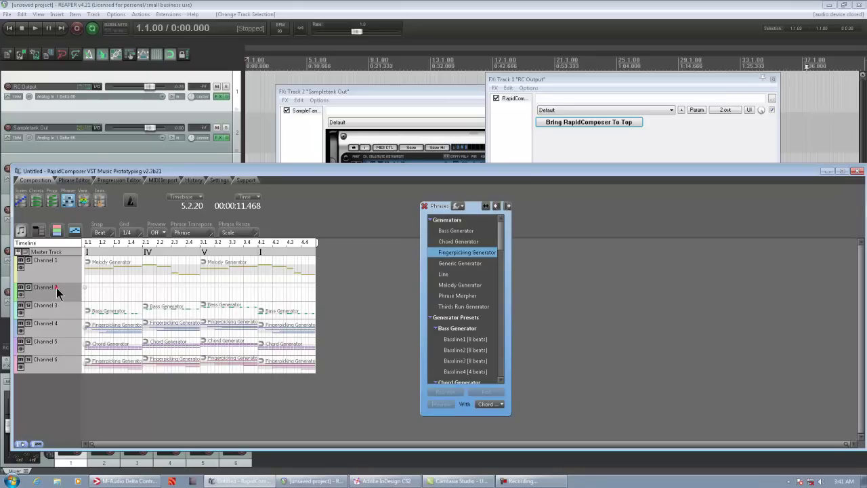
{"action": "key", "text": "ctrl+v"}
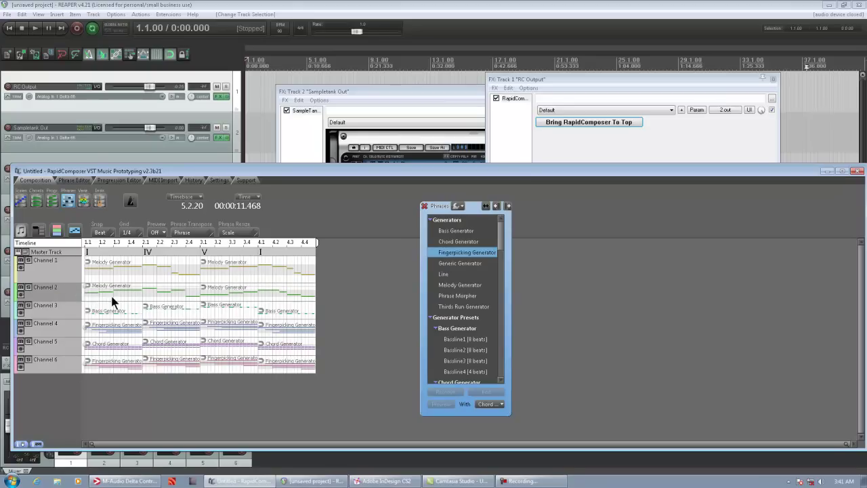
{"action": "left_click", "coordinate": [62, 272]}
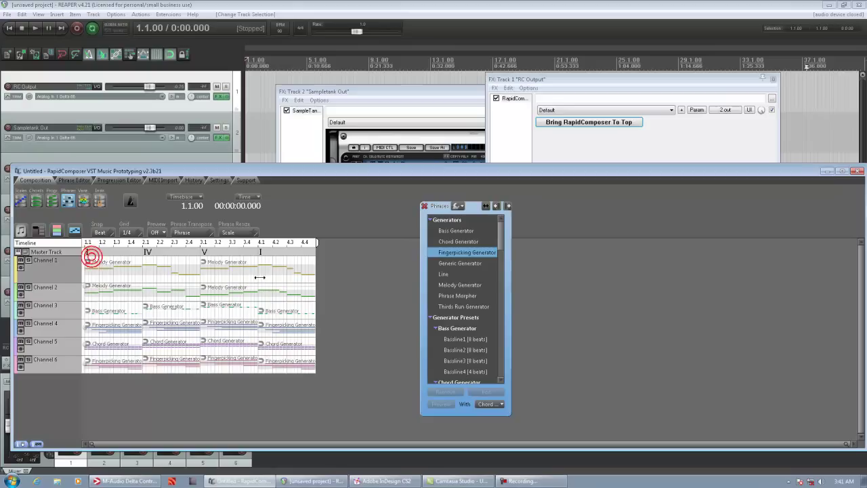
{"action": "left_click", "coordinate": [238, 270]}
{"action": "key", "text": "Delete"}
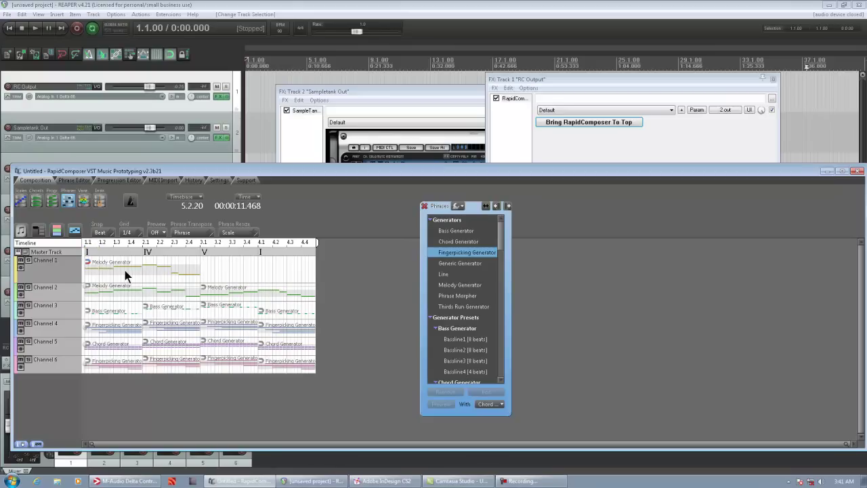
{"action": "left_click", "coordinate": [114, 271]}
{"action": "key", "text": "Delete"}
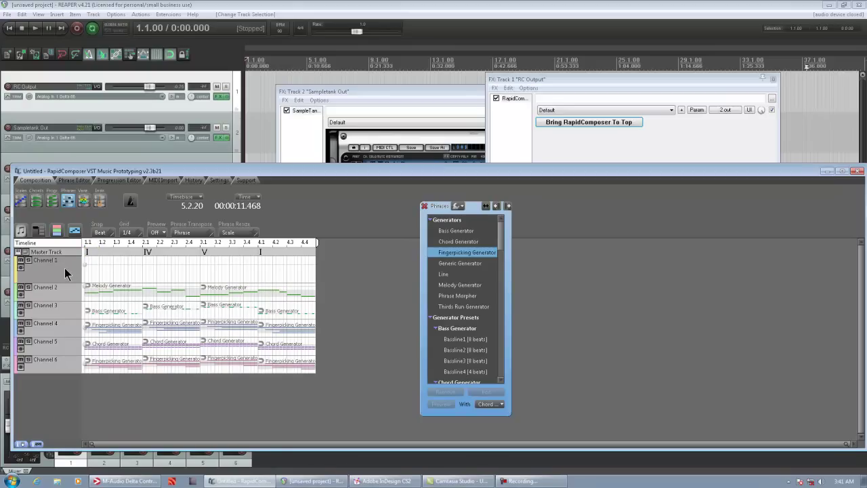
{"action": "key", "text": "ctrl+v"}
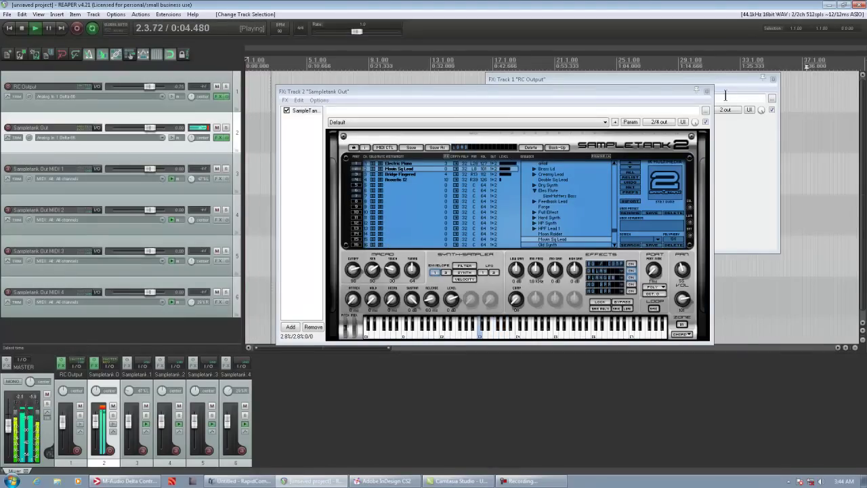
Drag the SampleTank window down to uncover the RC Output effects window.
{"action": "left_click_drag", "start_coordinate": [668, 89], "coordinate": [670, 191]}
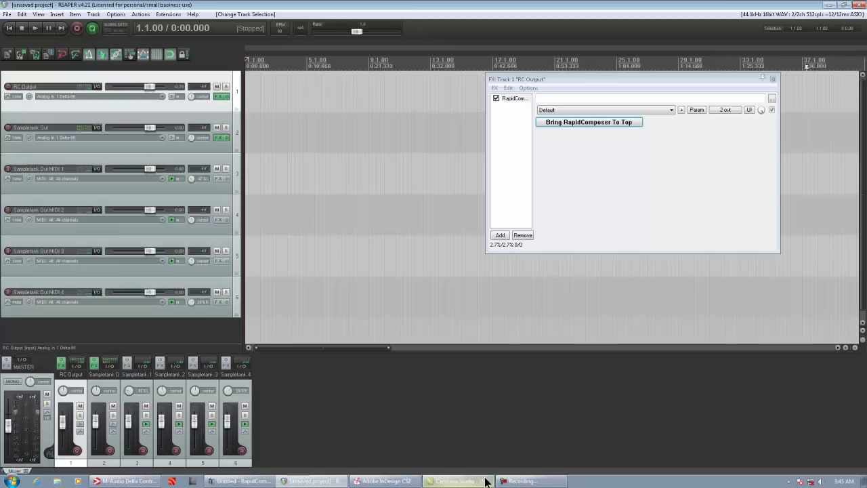
Begin renaming tracks 1–6 to melody, chords, bass, chords 2, chords3 and fingerpick.
{"action": "mouse_move", "coordinate": [486, 481]}
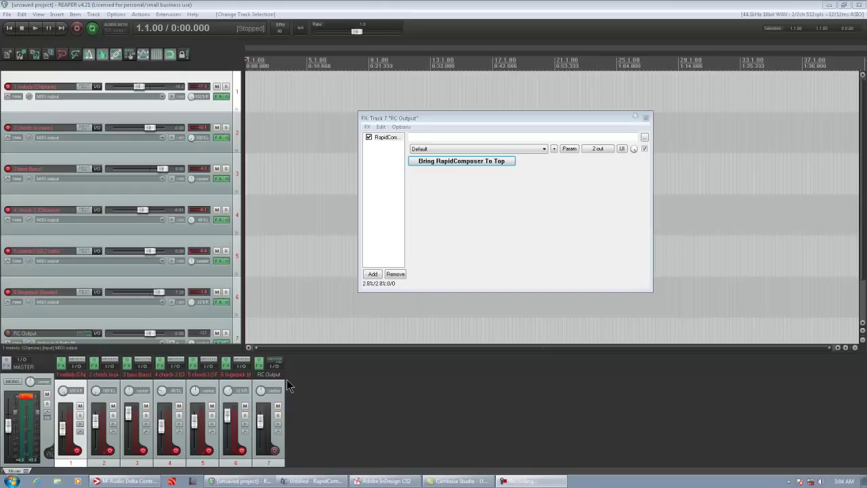
Select the melody track (track 1) and bring up its routing window with the RC Output receive.
{"action": "left_click", "coordinate": [105, 307]}
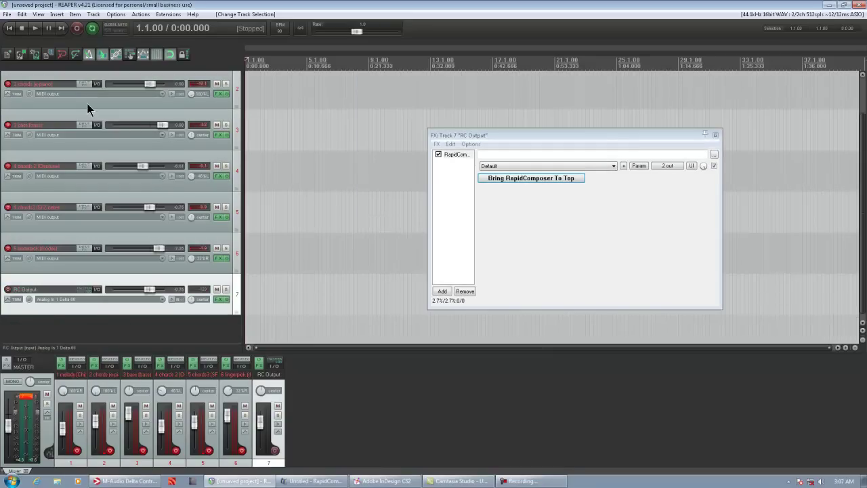
{"action": "left_click", "coordinate": [87, 104]}
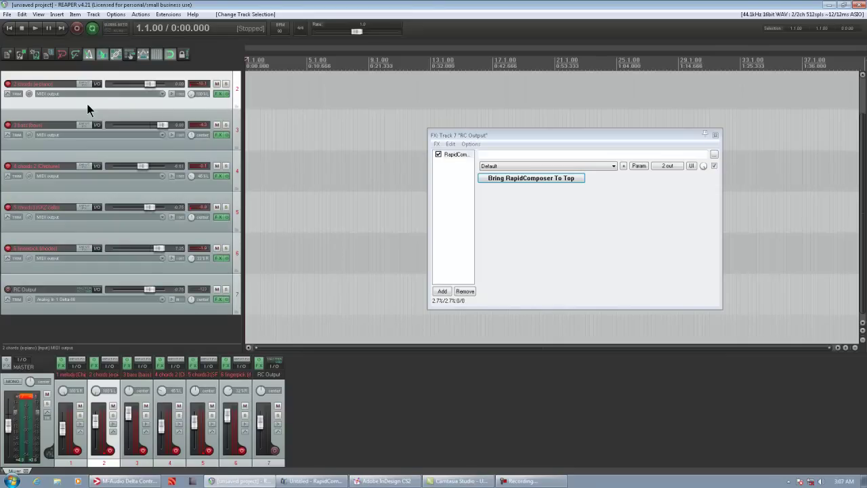
{"action": "scroll", "coordinate": [87, 104], "scroll_direction": "up", "scroll_amount": 1}
{"action": "left_click", "coordinate": [168, 105]}
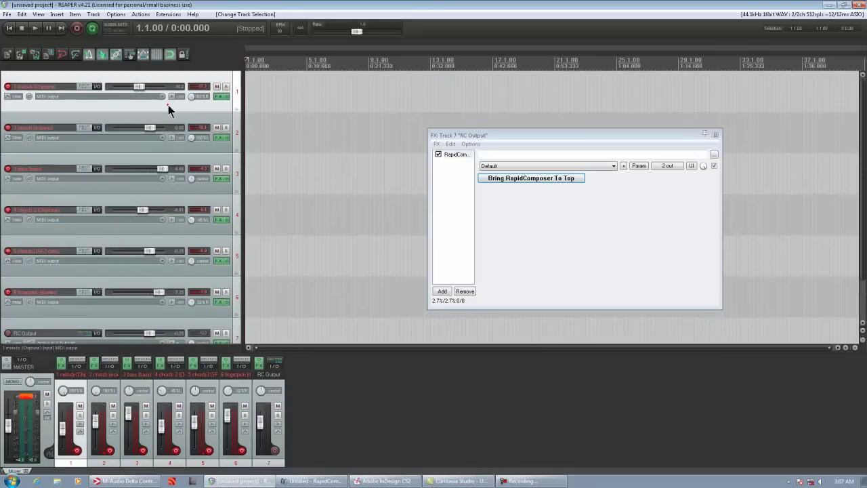
{"action": "left_click", "coordinate": [97, 88]}
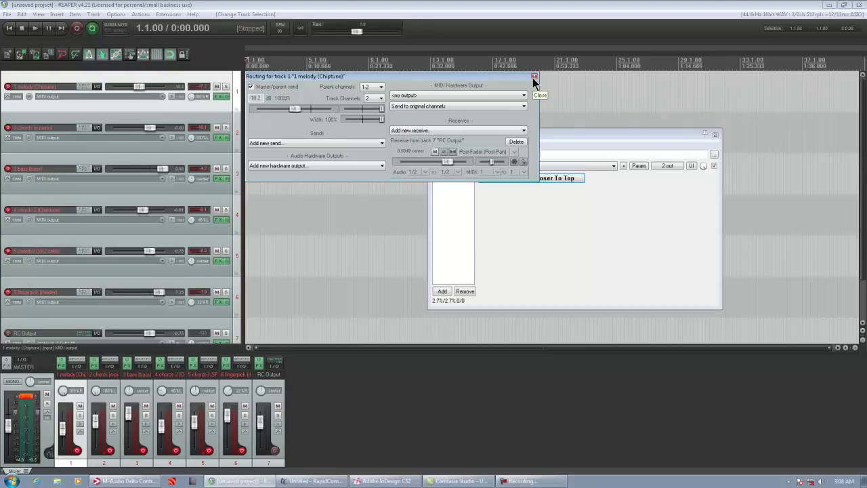
Confirm the melody track's receive from RC Output stays on MIDI channel 1, then close routing.
{"action": "left_click", "coordinate": [442, 128]}
{"action": "left_click", "coordinate": [458, 174]}
{"action": "left_click", "coordinate": [498, 171]}
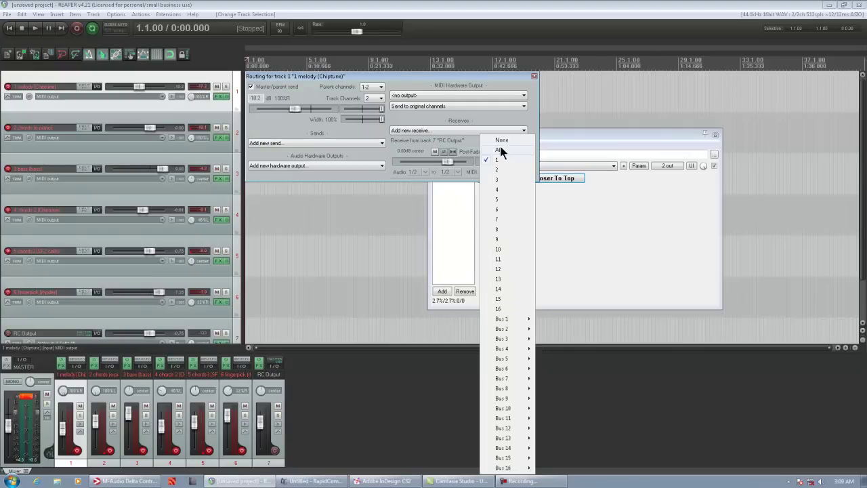
{"action": "left_click", "coordinate": [466, 115]}
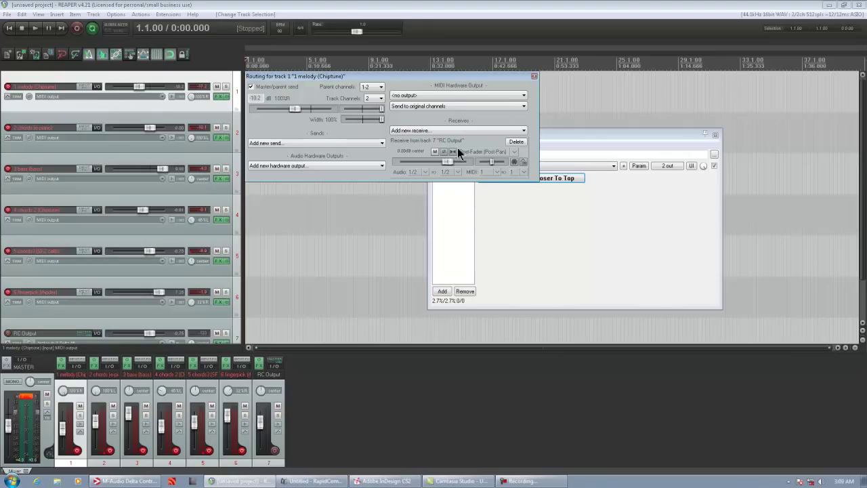
{"action": "left_click", "coordinate": [499, 170]}
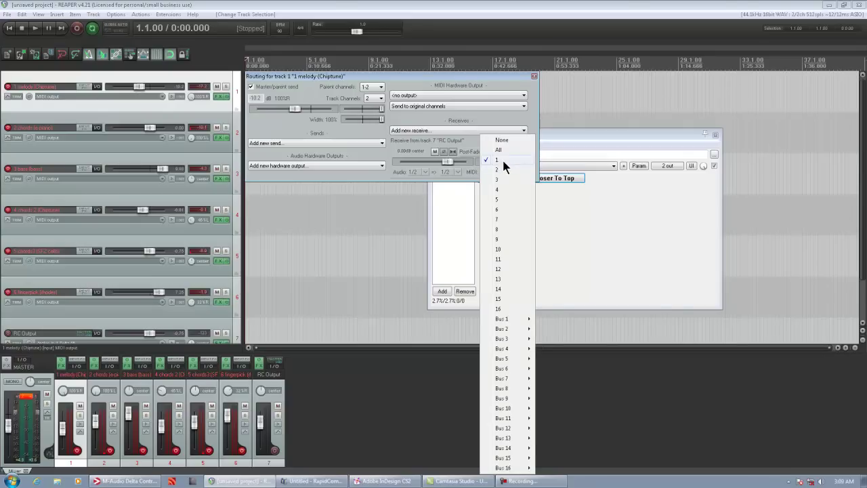
{"action": "left_click", "coordinate": [528, 112]}
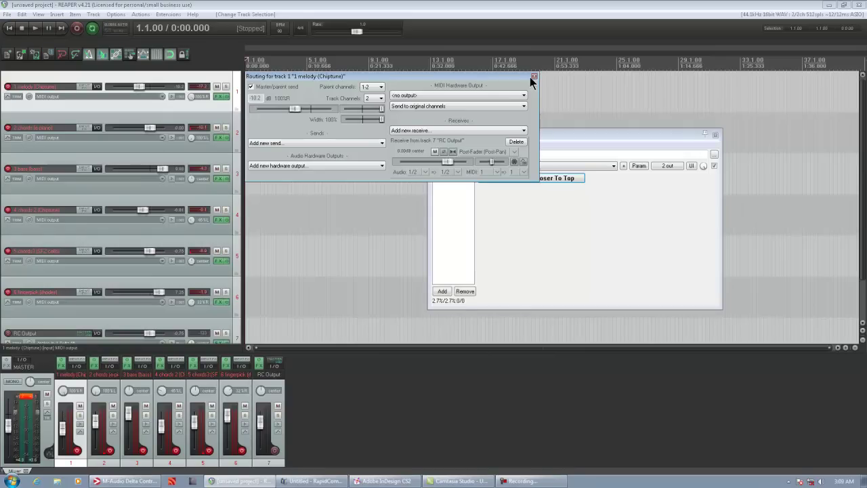
{"action": "left_click", "coordinate": [124, 324]}
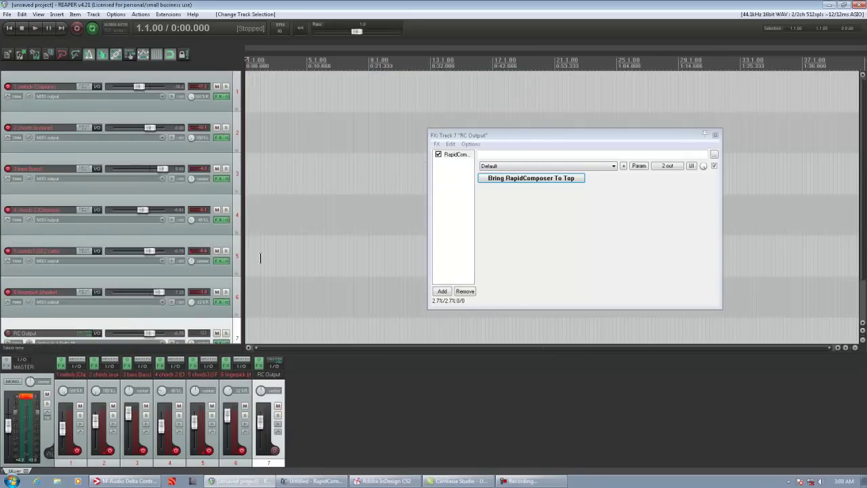
{"action": "scroll", "coordinate": [260, 258], "scroll_direction": "down", "scroll_amount": 2}
{"action": "scroll", "coordinate": [331, 294], "scroll_direction": "down", "scroll_amount": 1}
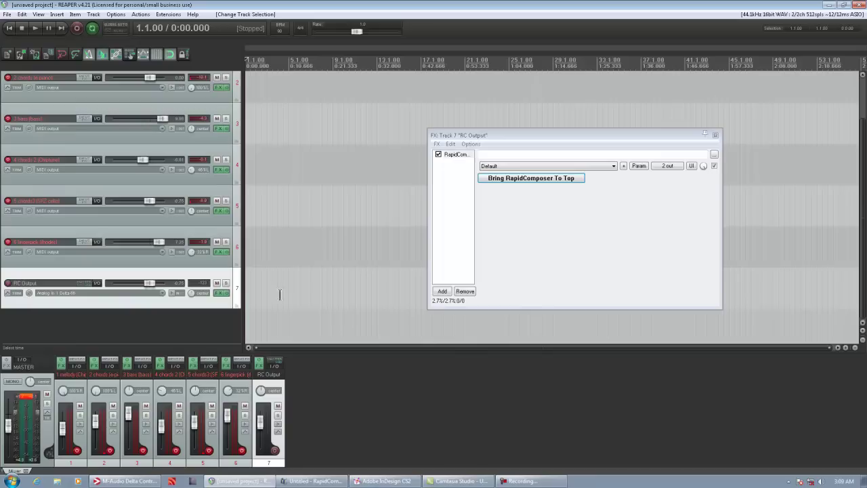
{"action": "mouse_move", "coordinate": [97, 284]}
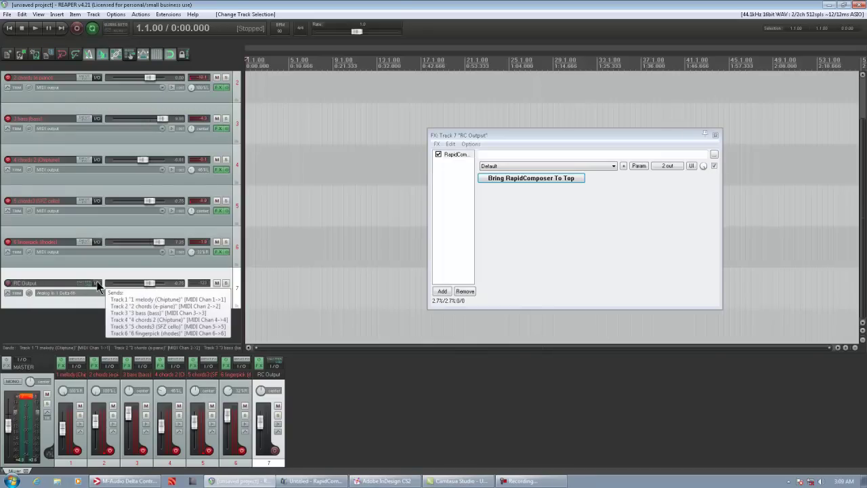
{"action": "left_click", "coordinate": [97, 283]}
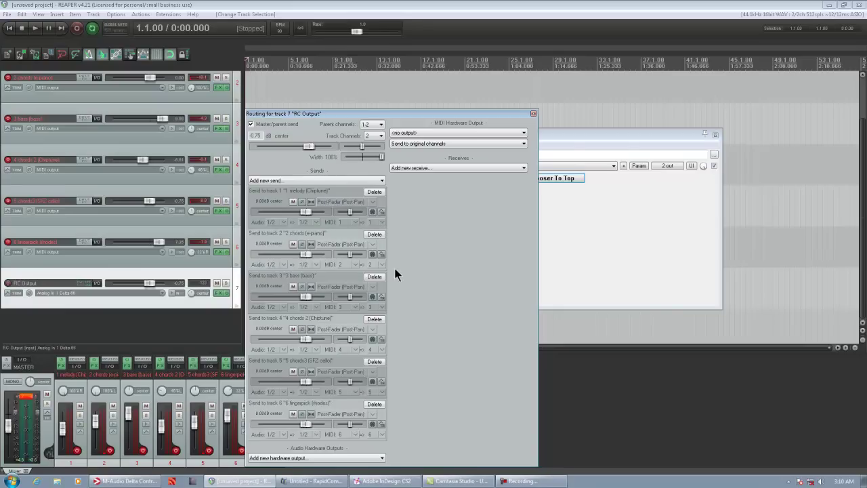
{"action": "left_click", "coordinate": [533, 113]}
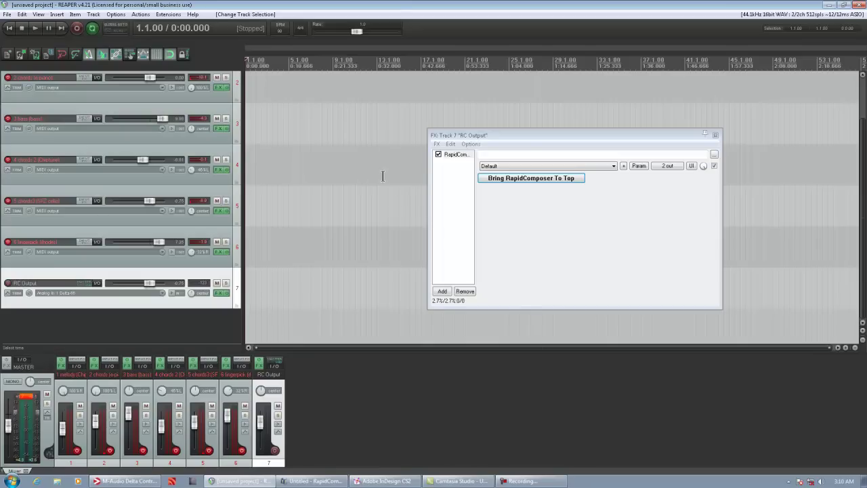
Select all six instrument tracks, set their record input to MIDI output, and arm them.
{"action": "left_click", "coordinate": [163, 324]}
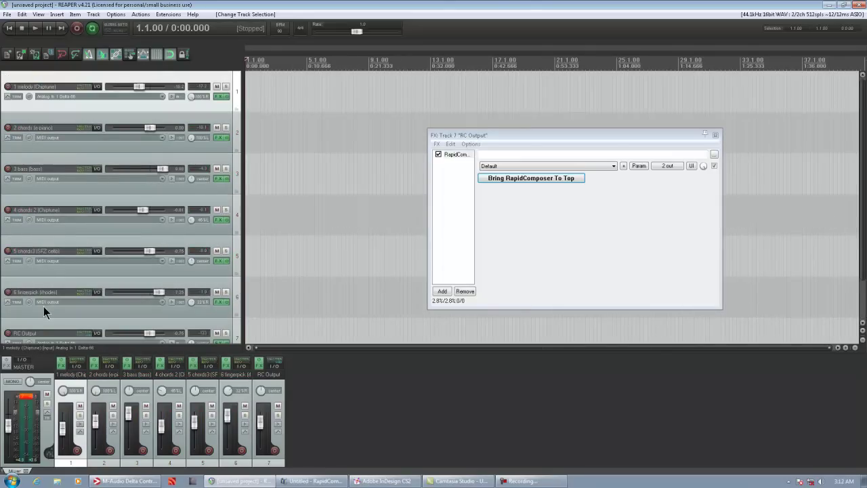
{"action": "left_click", "coordinate": [44, 313], "text": "shift"}
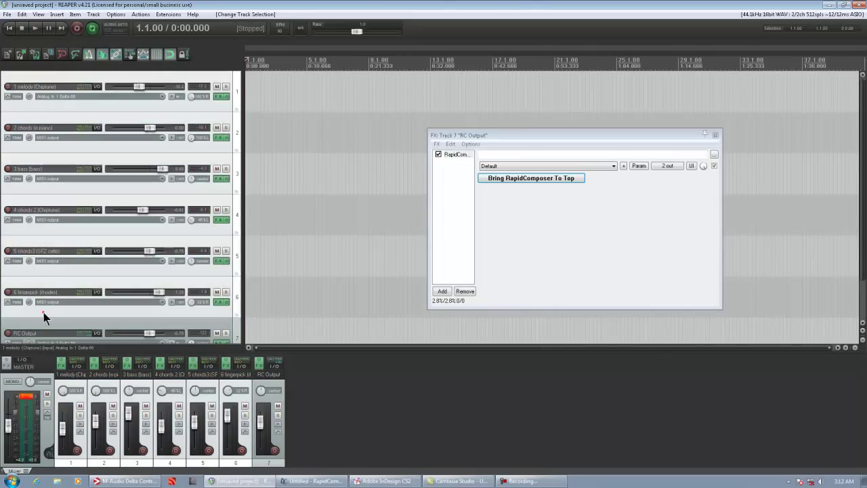
{"action": "right_click", "coordinate": [7, 87]}
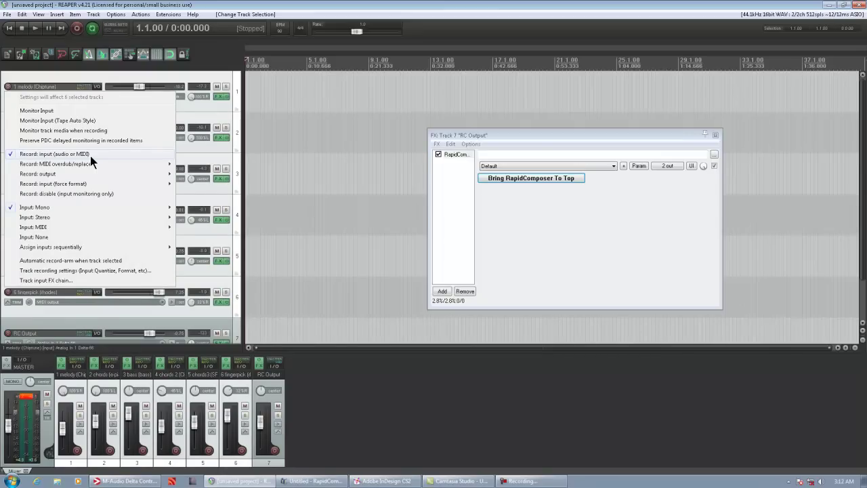
{"action": "mouse_move", "coordinate": [80, 177]}
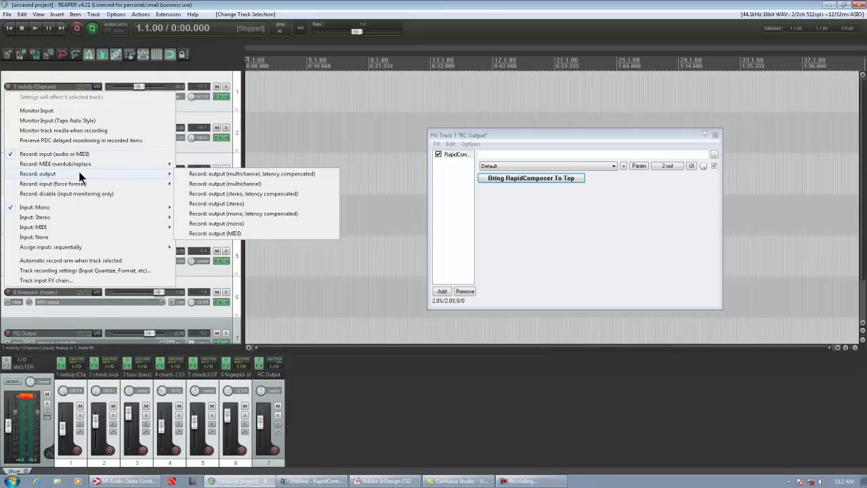
{"action": "left_click", "coordinate": [237, 234]}
{"action": "left_click", "coordinate": [8, 87]}
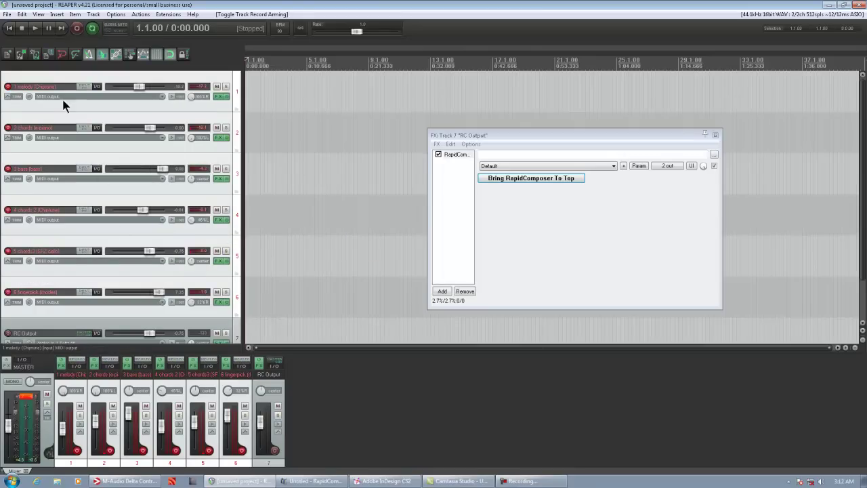
Leave only the melody track selected.
{"action": "left_click", "coordinate": [29, 105]}
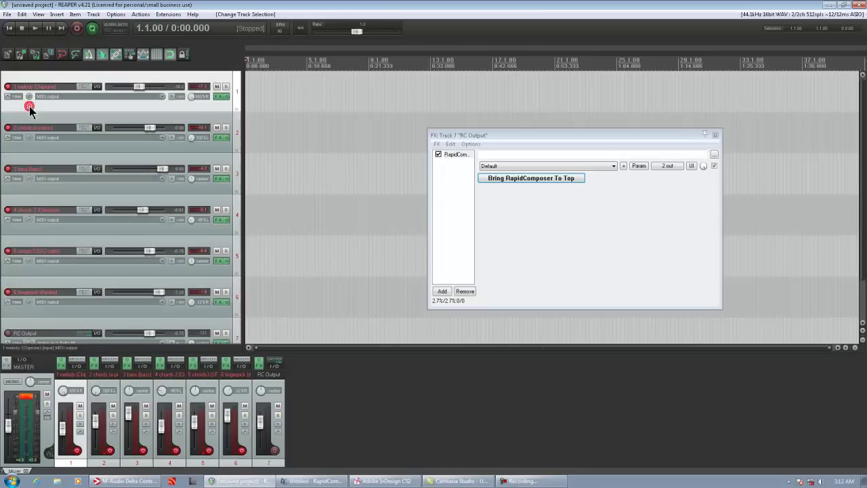
{"action": "left_click", "coordinate": [41, 313]}
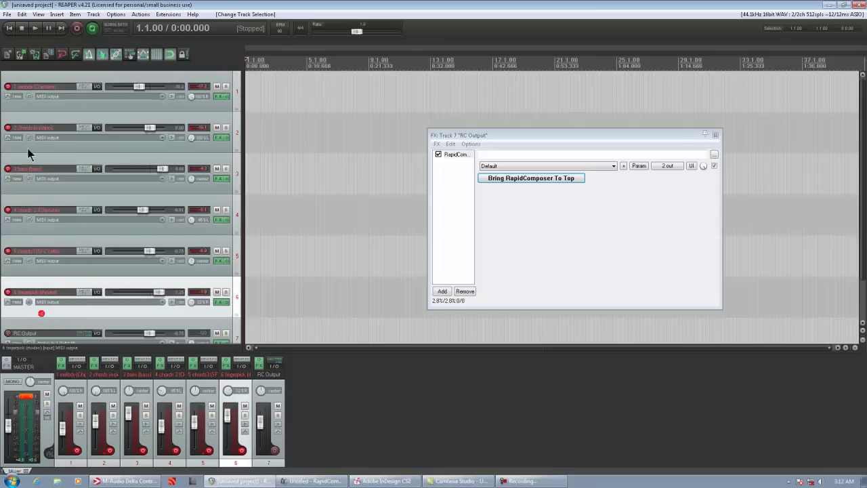
{"action": "left_click", "coordinate": [27, 82]}
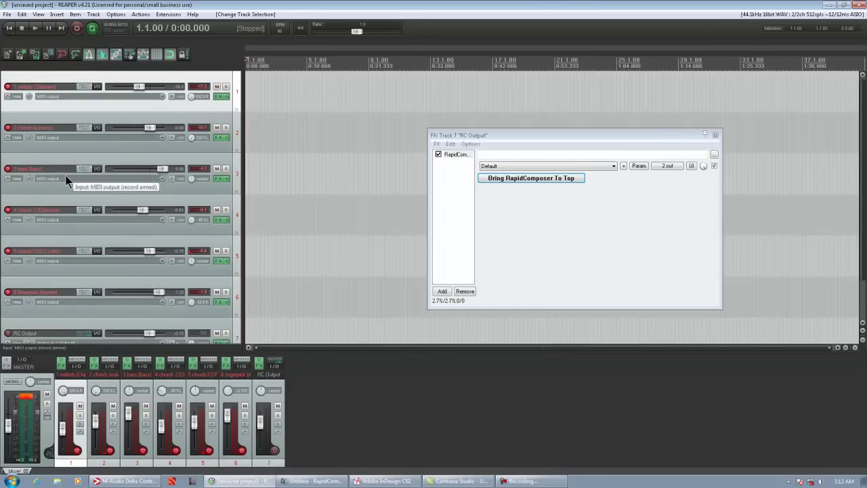
Record about four bars of RapidComposer MIDI onto the six armed tracks, then select all new items.
{"action": "key", "text": "ctrl+r"}
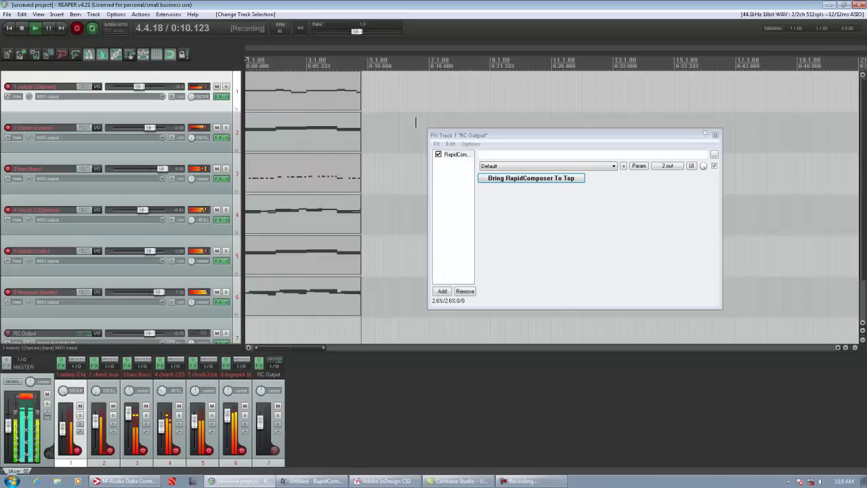
{"action": "key", "text": "space"}
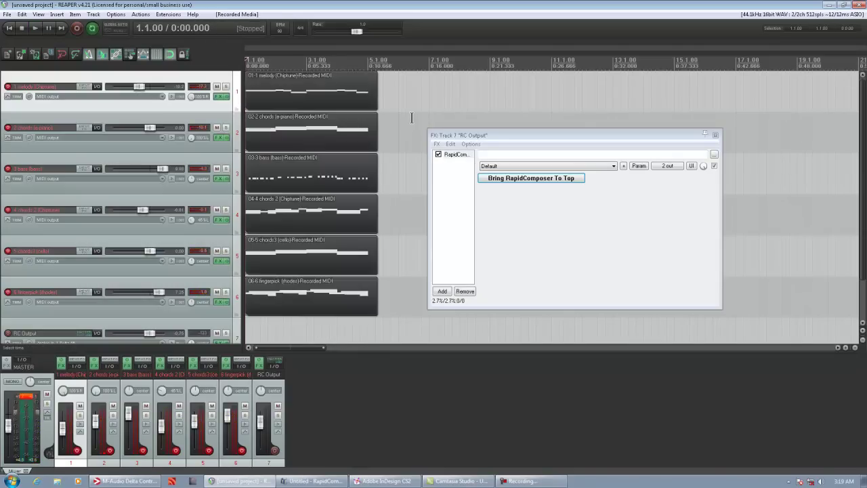
{"action": "left_click", "coordinate": [377, 318]}
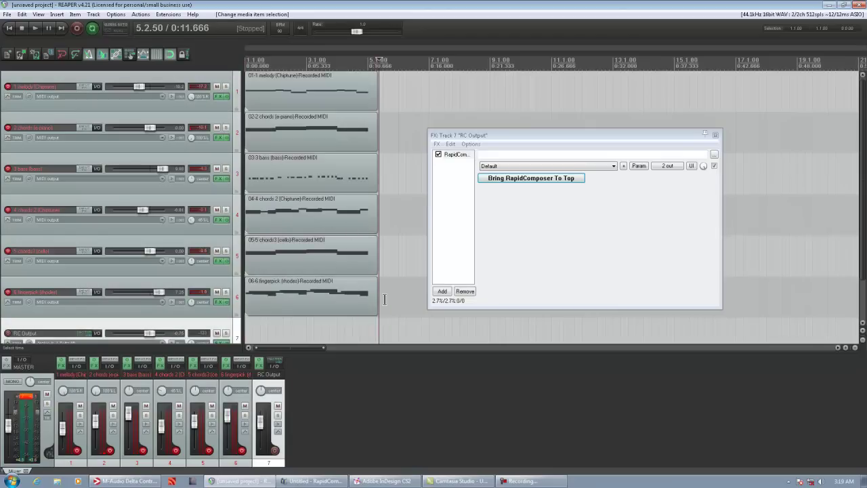
{"action": "left_click", "coordinate": [369, 95]}
{"action": "scroll", "coordinate": [288, 110], "scroll_direction": "down", "scroll_amount": 2}
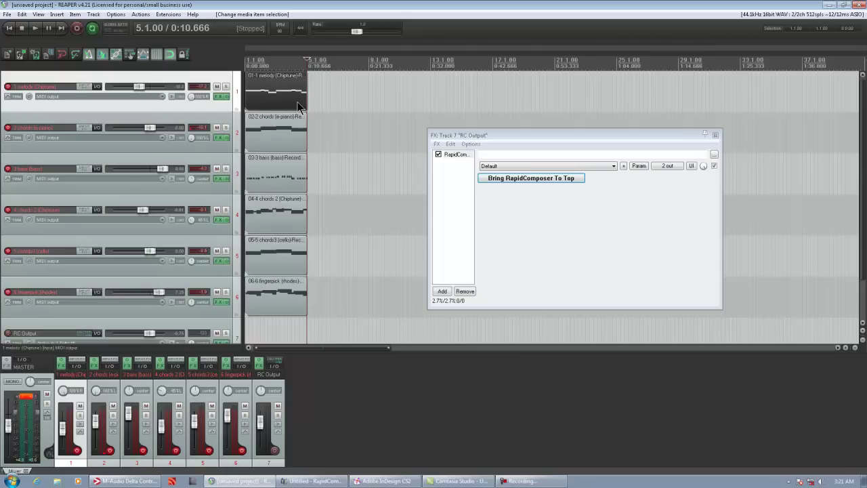
{"action": "left_click_drag", "start_coordinate": [331, 317], "coordinate": [261, 90]}
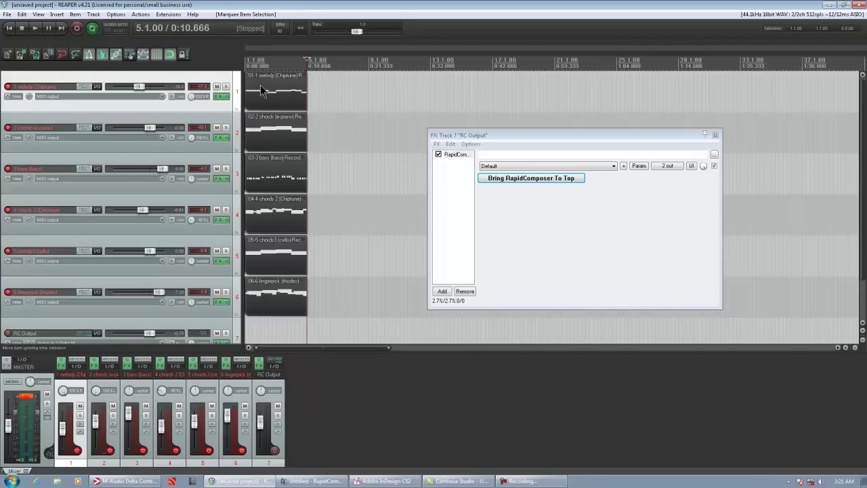